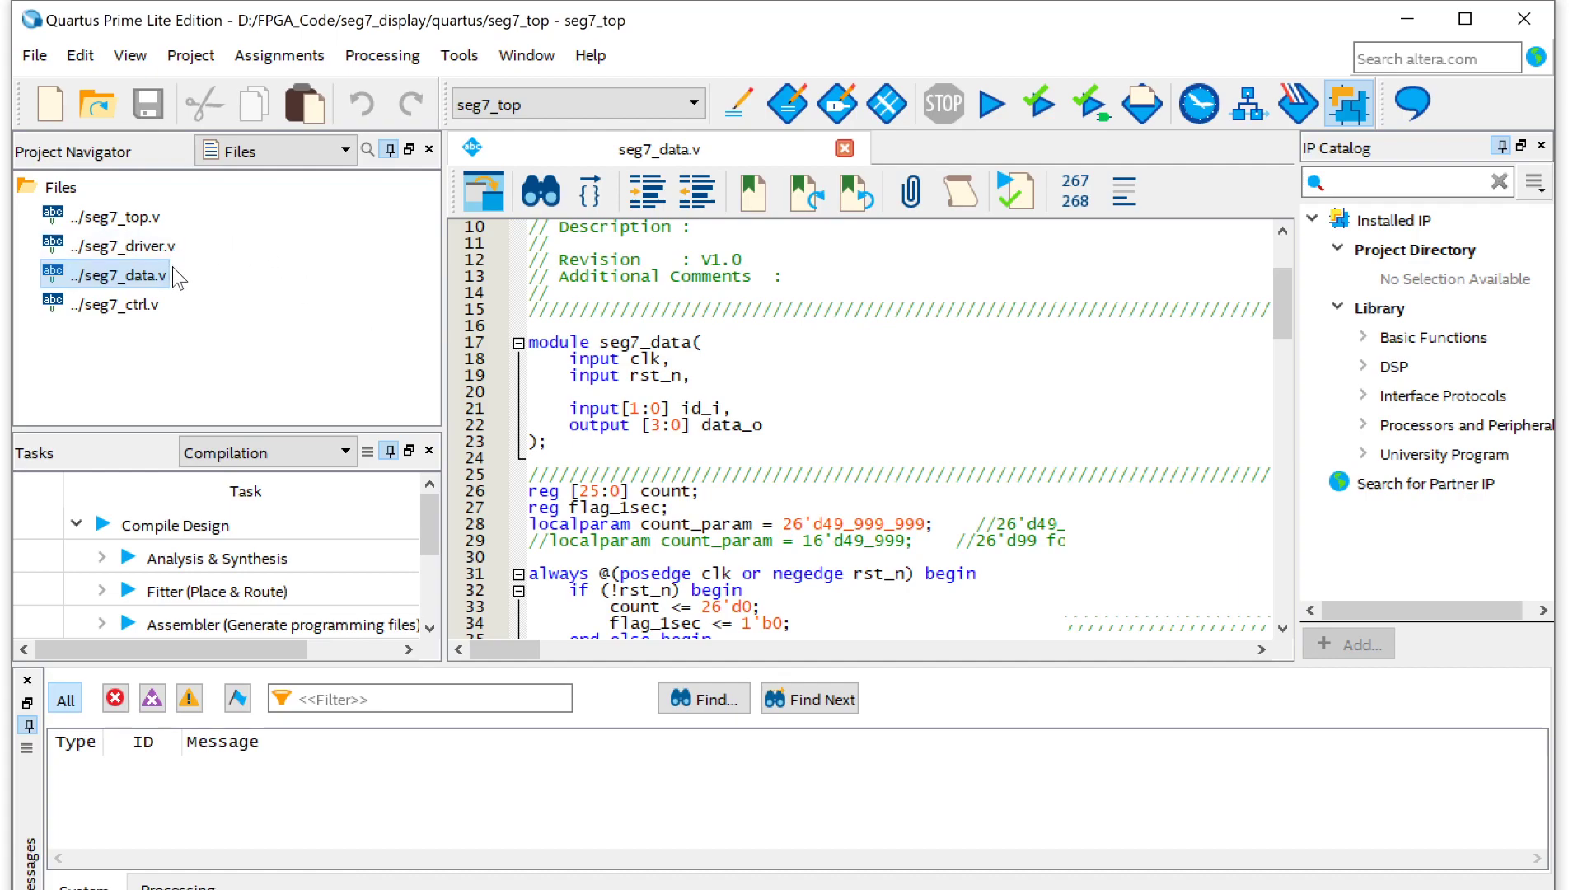
Open the source file seg7_ctrl.v and examine its module port declarations.
{"action": "left_click", "coordinate": [147, 307]}
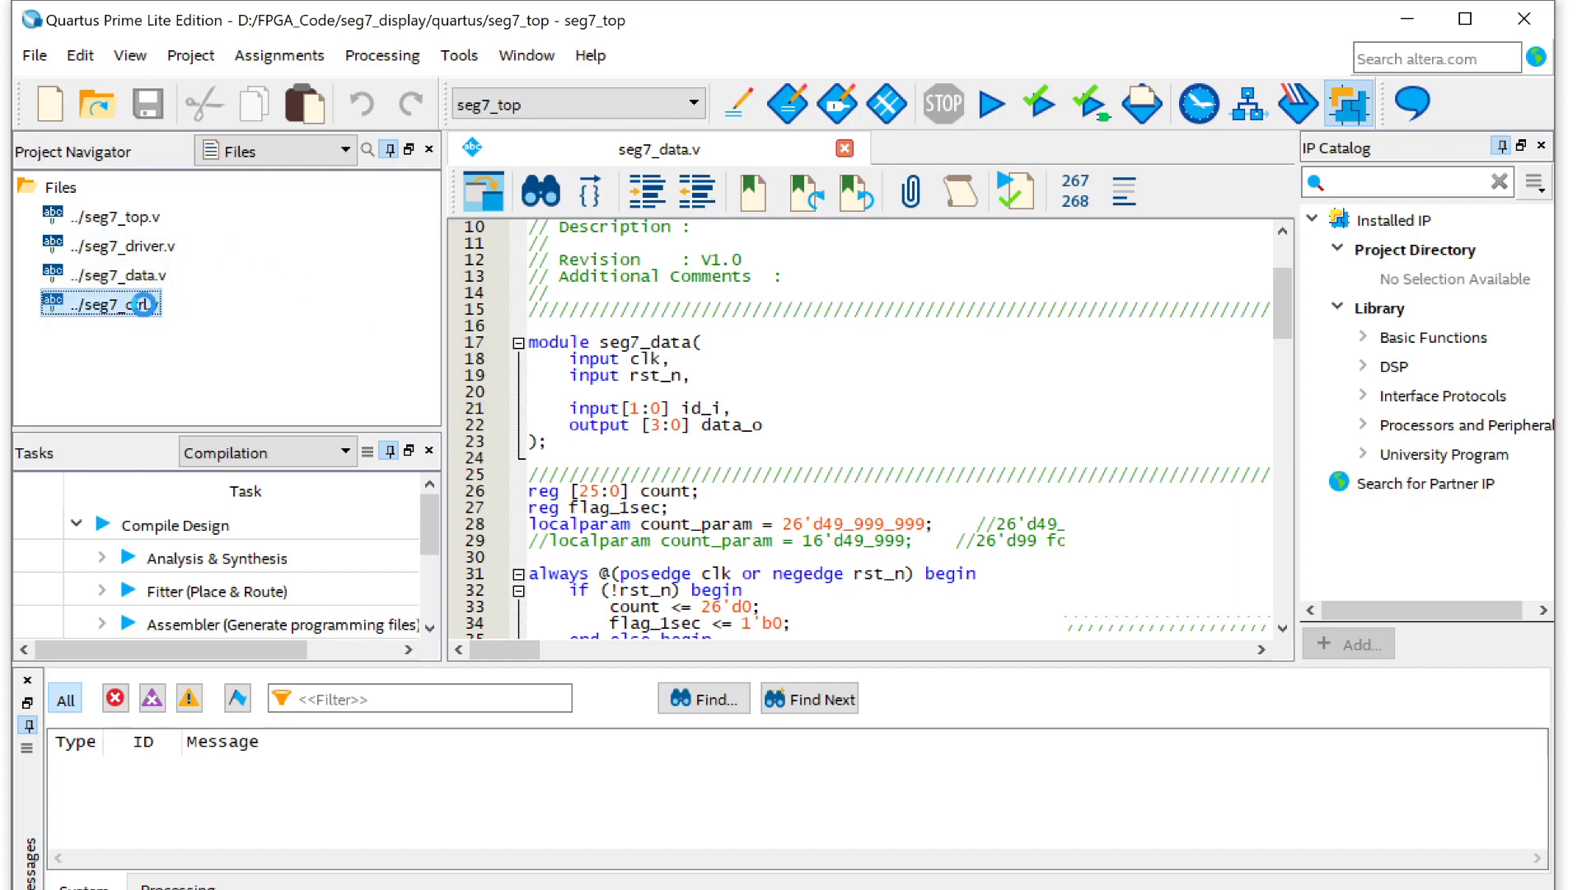
{"action": "double_click", "coordinate": [147, 307]}
{"action": "scroll", "coordinate": [774, 467], "scroll_direction": "down", "scroll_amount": 2}
{"action": "scroll", "coordinate": [781, 469], "scroll_direction": "down", "scroll_amount": 1}
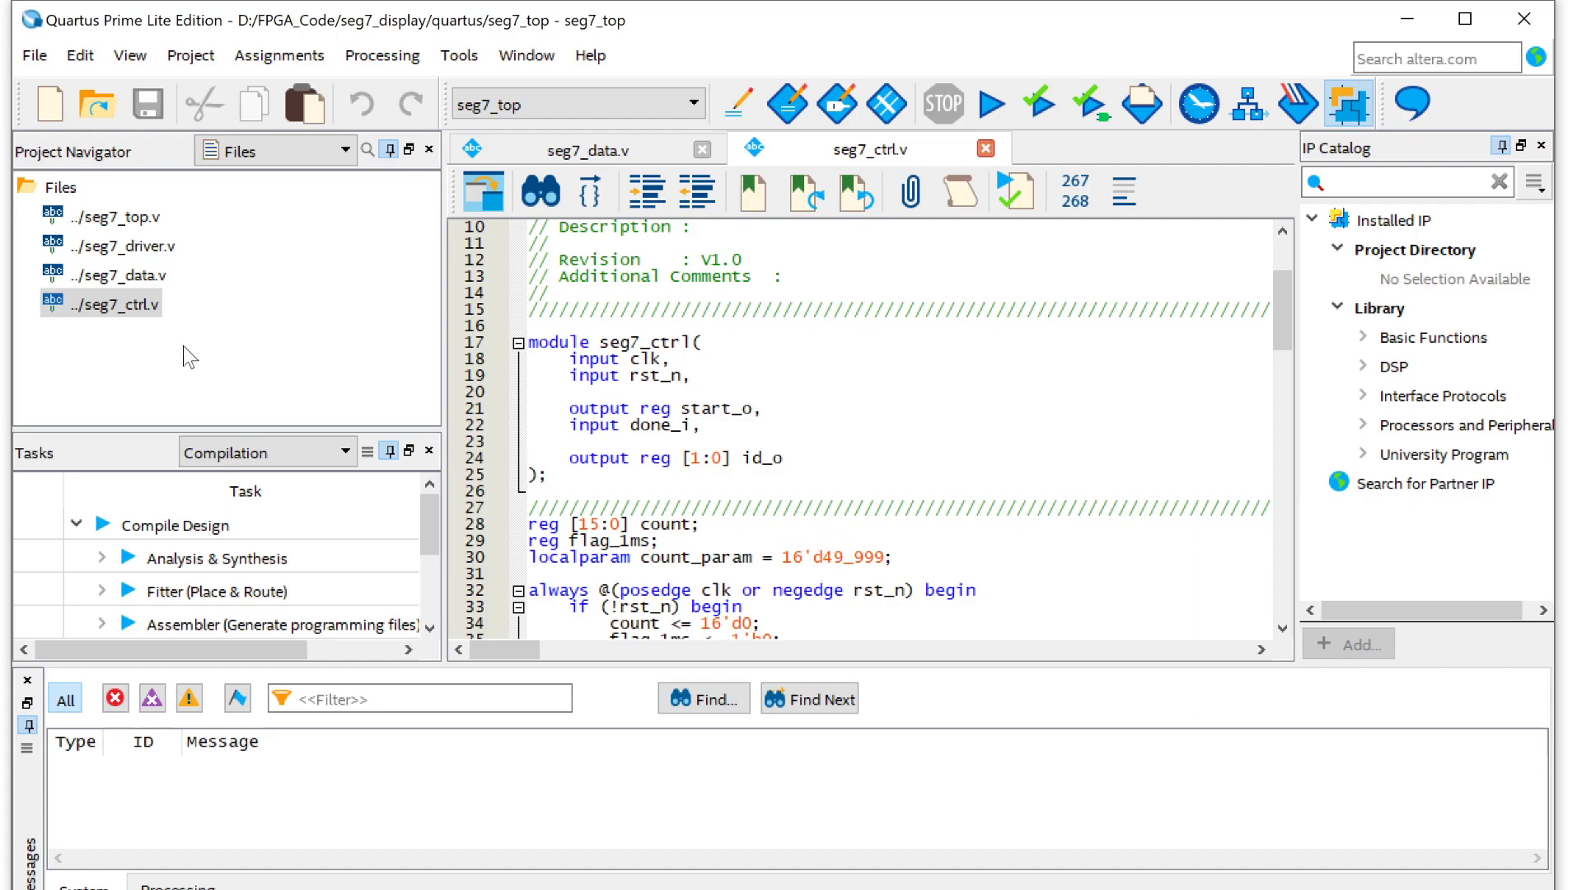
{"action": "left_click", "coordinate": [223, 339]}
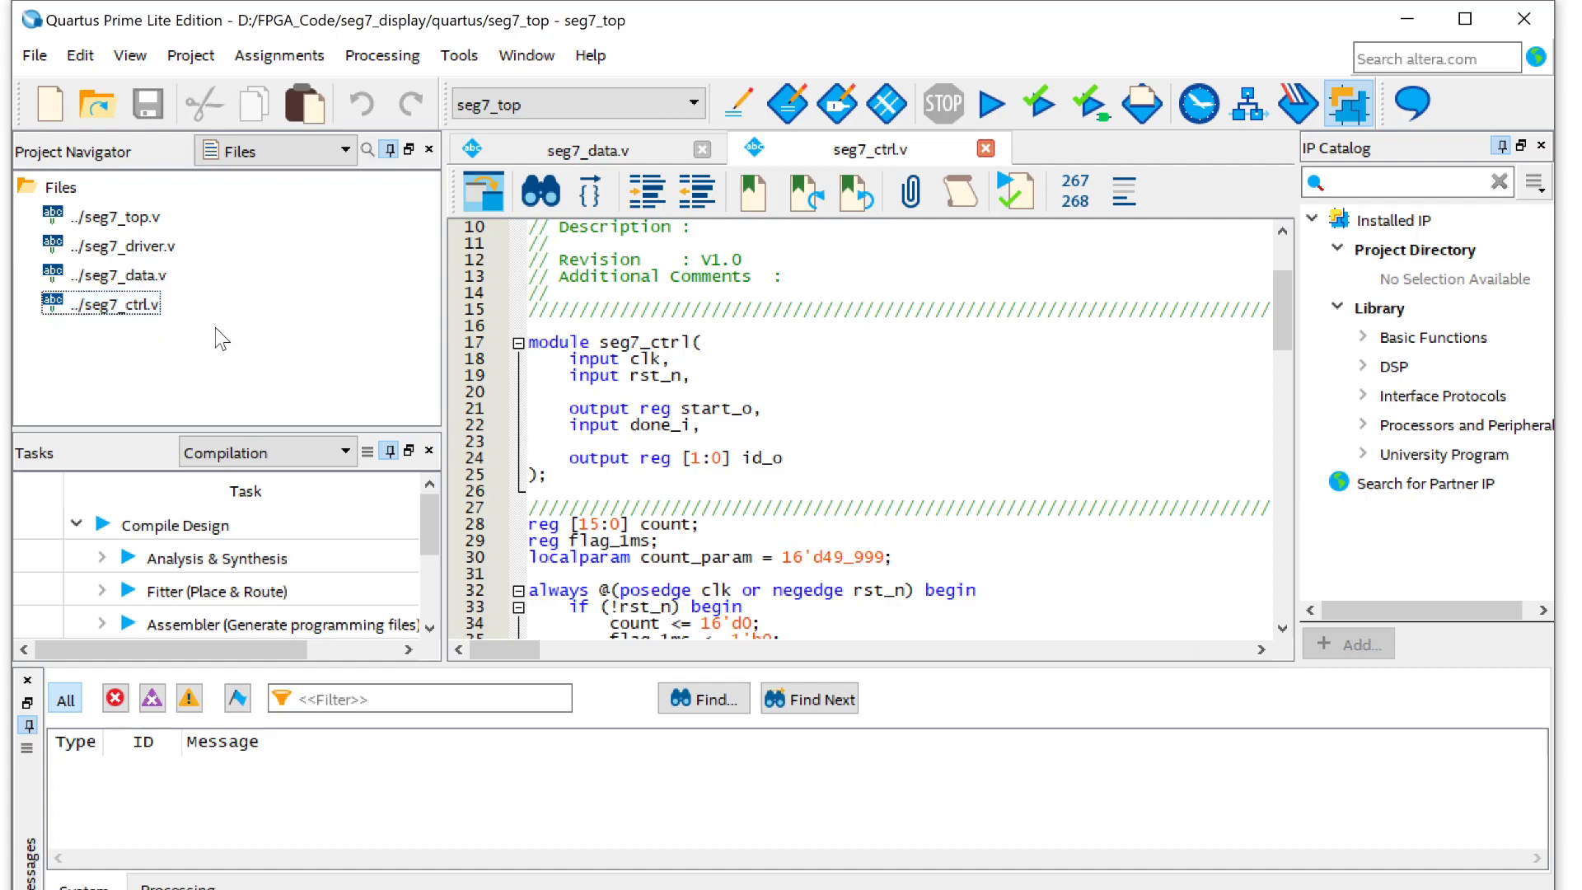
Enlarge the compilation task list and run Analysis & Synthesis on the seg7_top project.
{"action": "left_click_drag", "start_coordinate": [261, 429], "coordinate": [271, 323]}
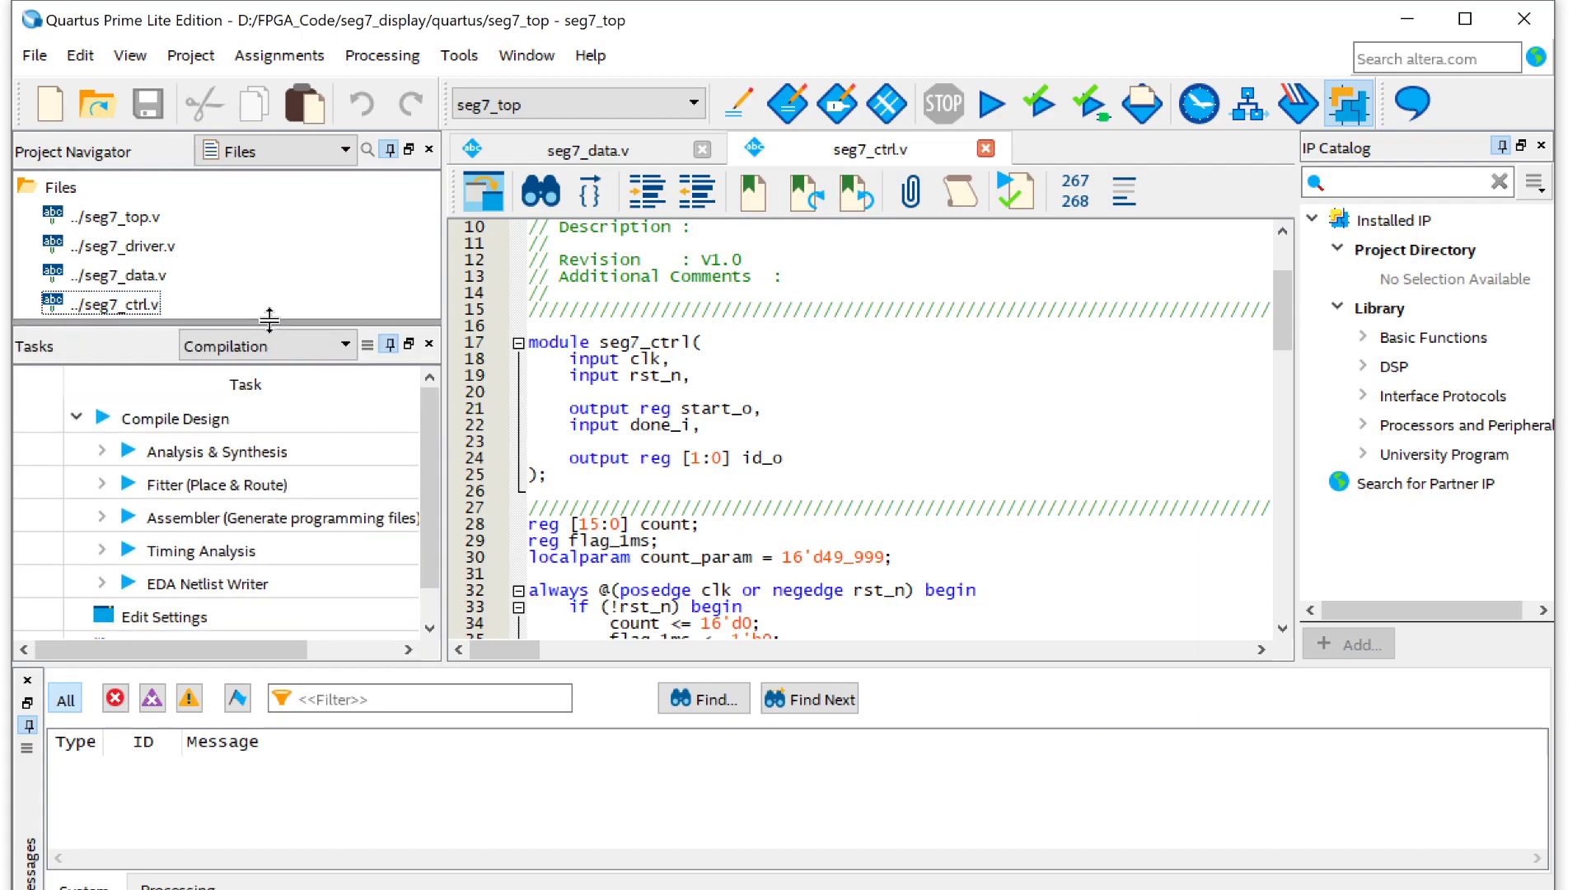
{"action": "double_click", "coordinate": [253, 454]}
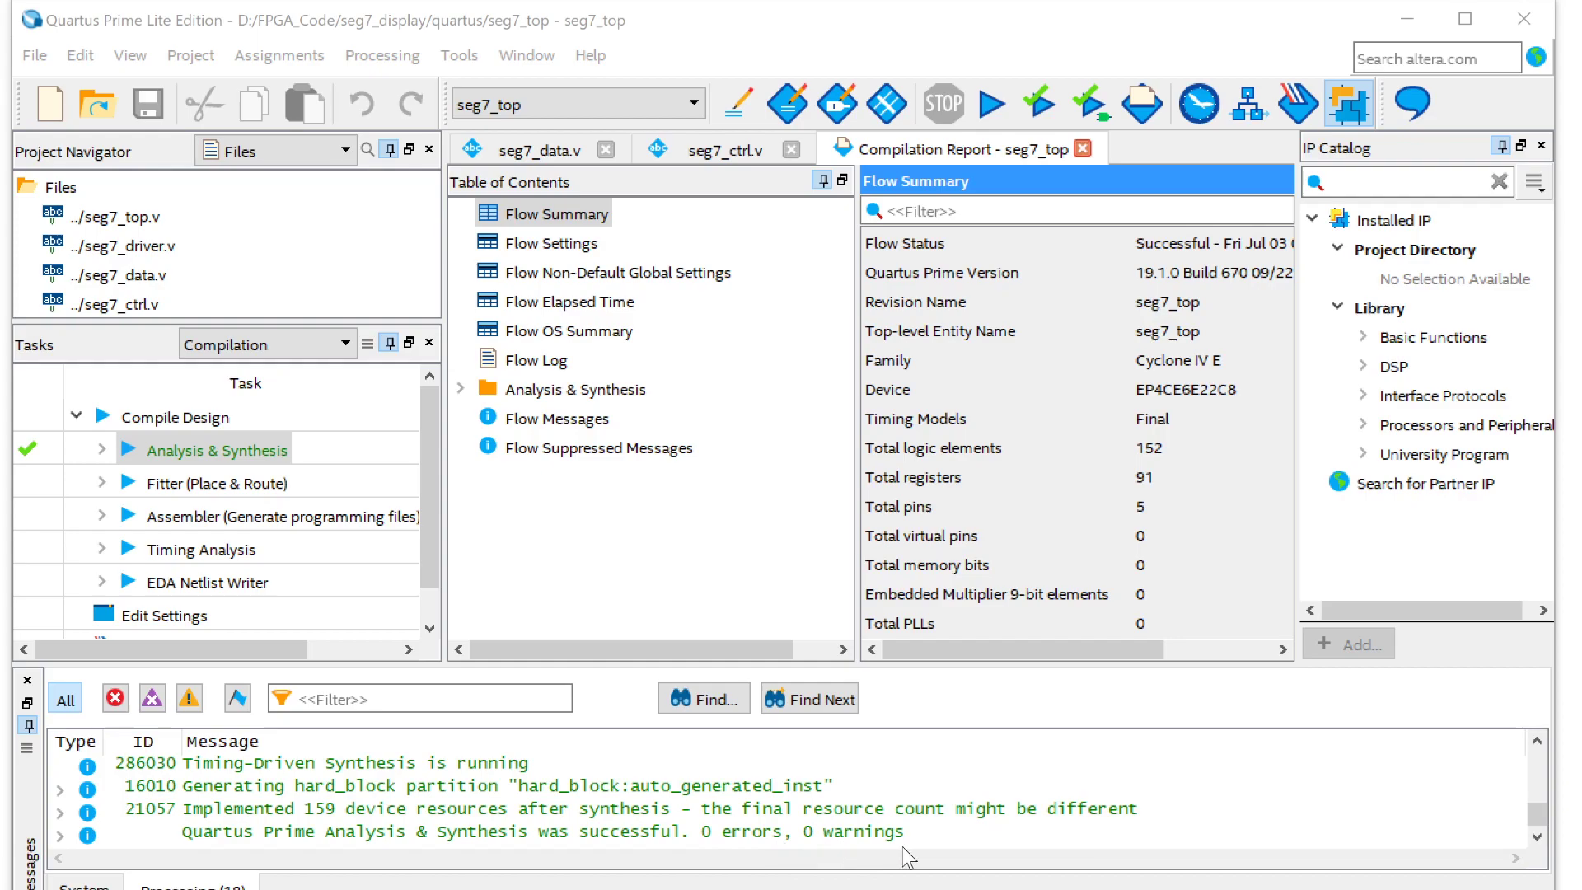
Open the Pin Planner and resize and move its window so the whole node table is visible.
{"action": "left_click", "coordinate": [305, 58]}
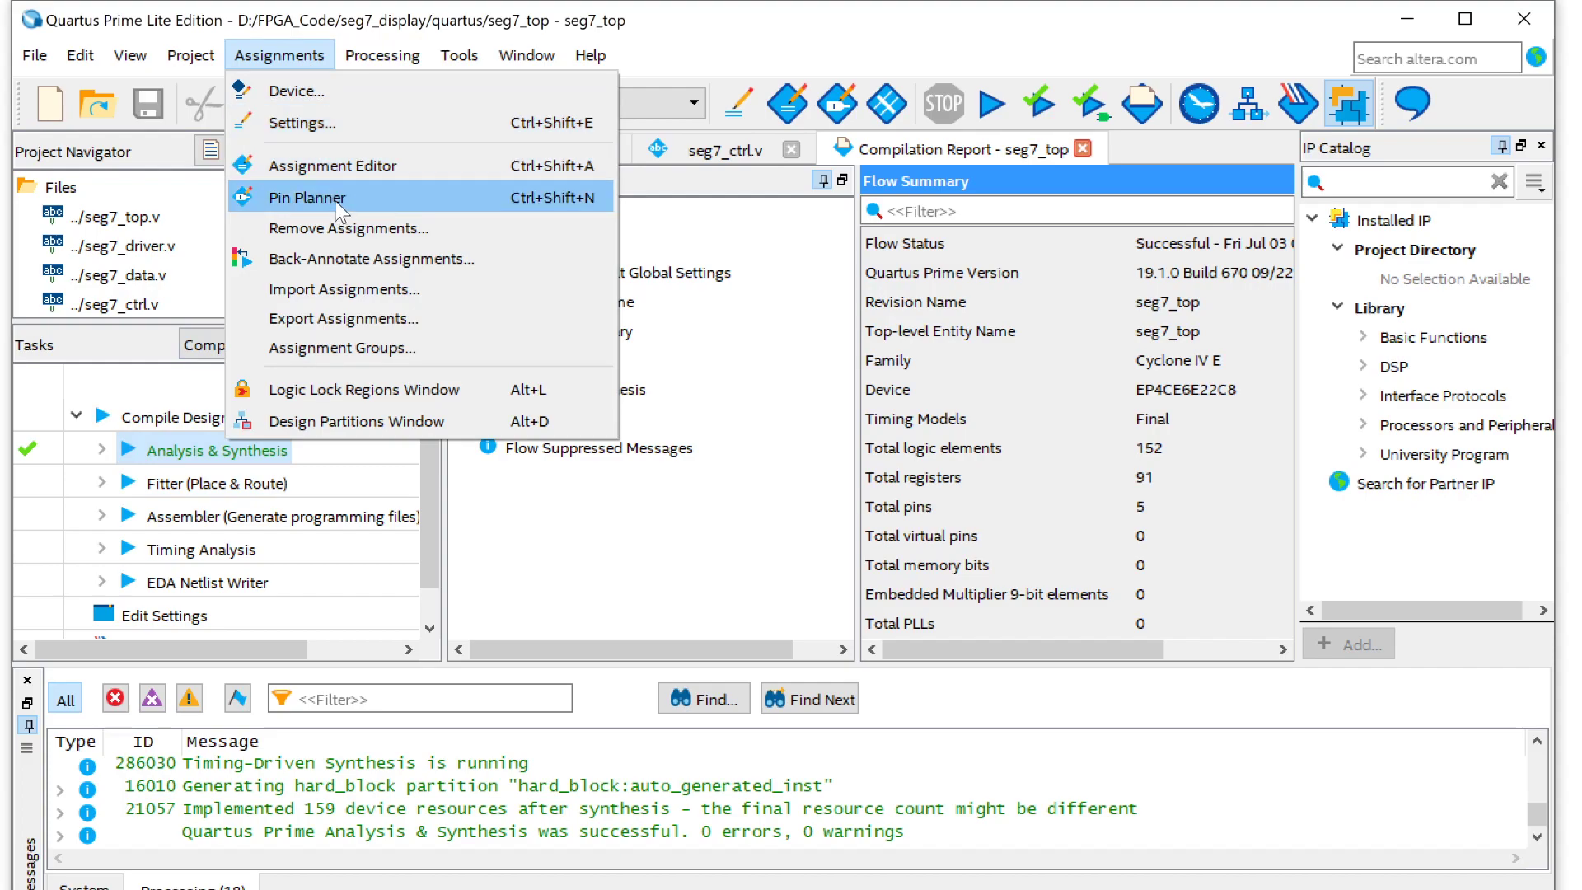
{"action": "left_click", "coordinate": [368, 200]}
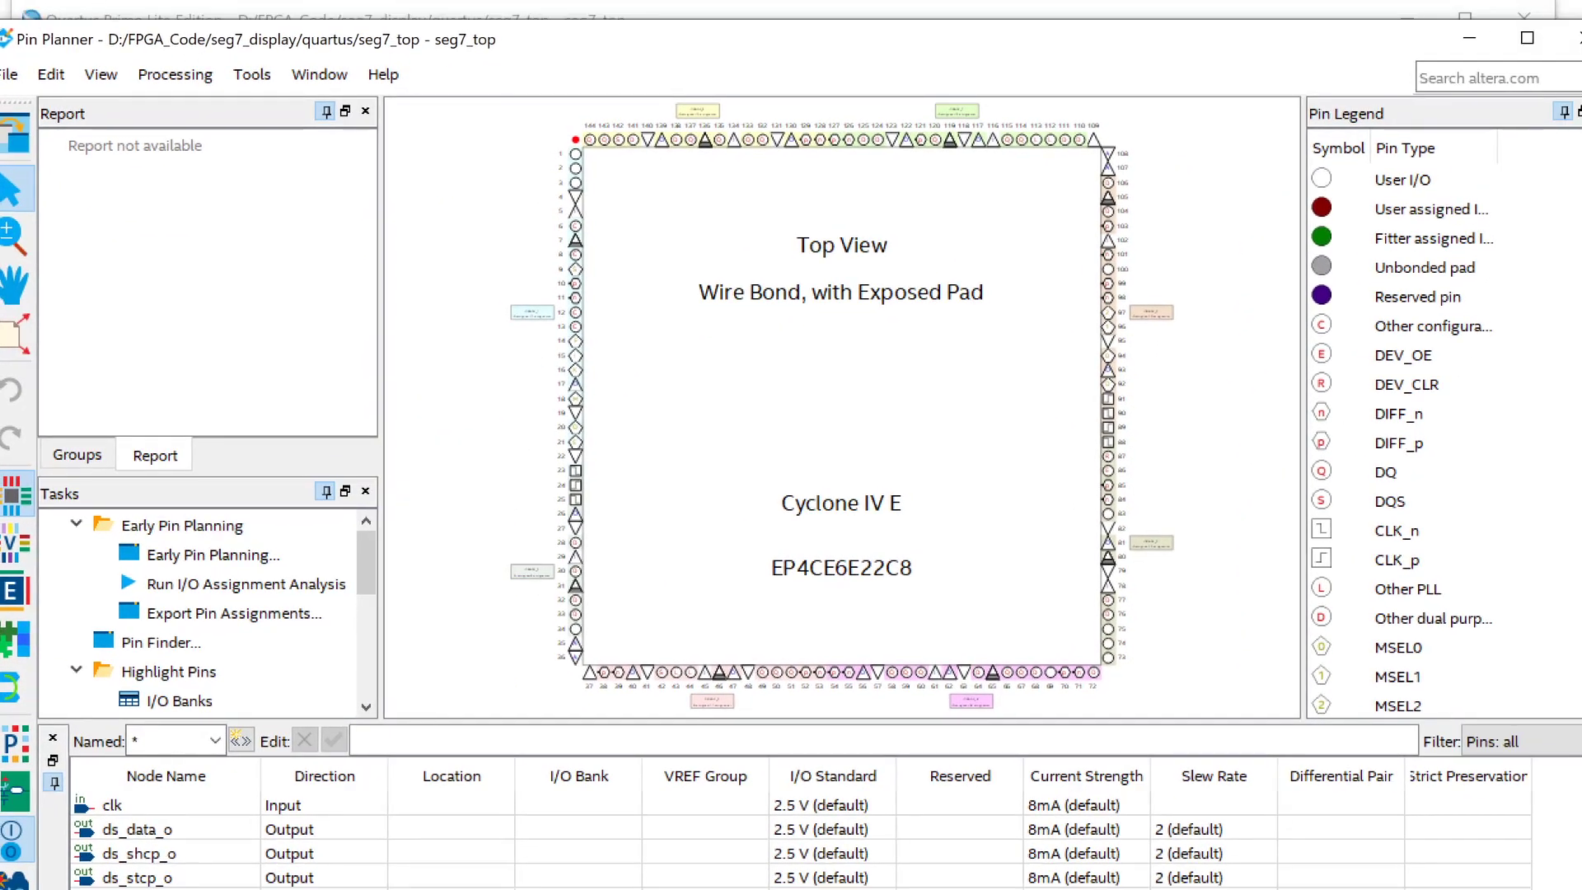
{"action": "left_click_drag", "start_coordinate": [4, 25], "coordinate": [122, 101]}
{"action": "left_click_drag", "start_coordinate": [631, 128], "coordinate": [527, 1]}
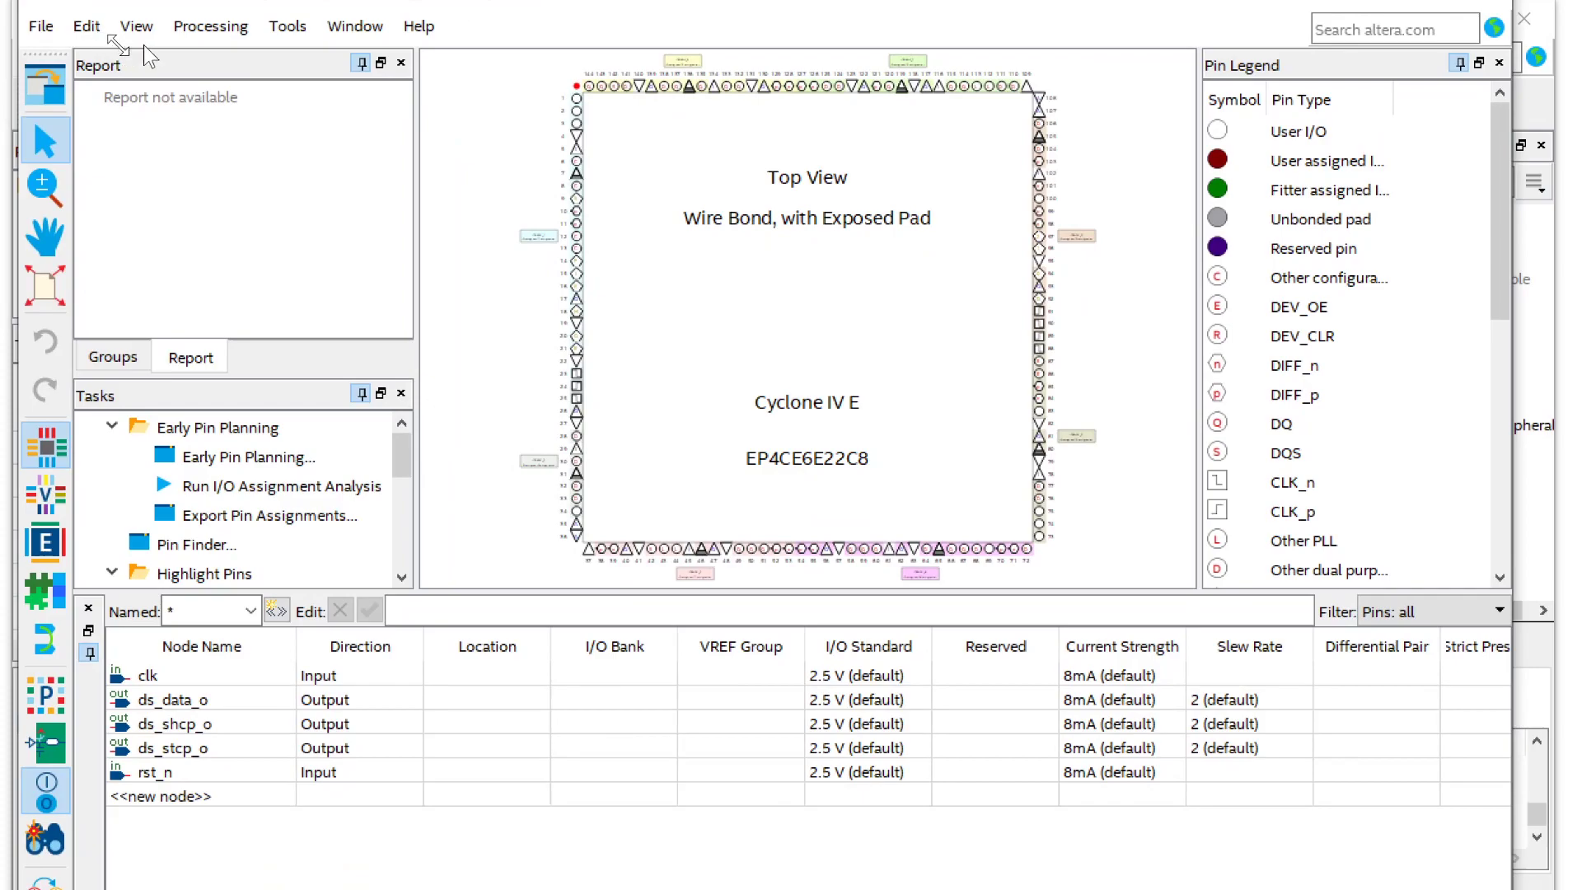
{"action": "left_click_drag", "start_coordinate": [193, 3], "coordinate": [272, 66]}
{"action": "left_click_drag", "start_coordinate": [412, 56], "coordinate": [388, 28]}
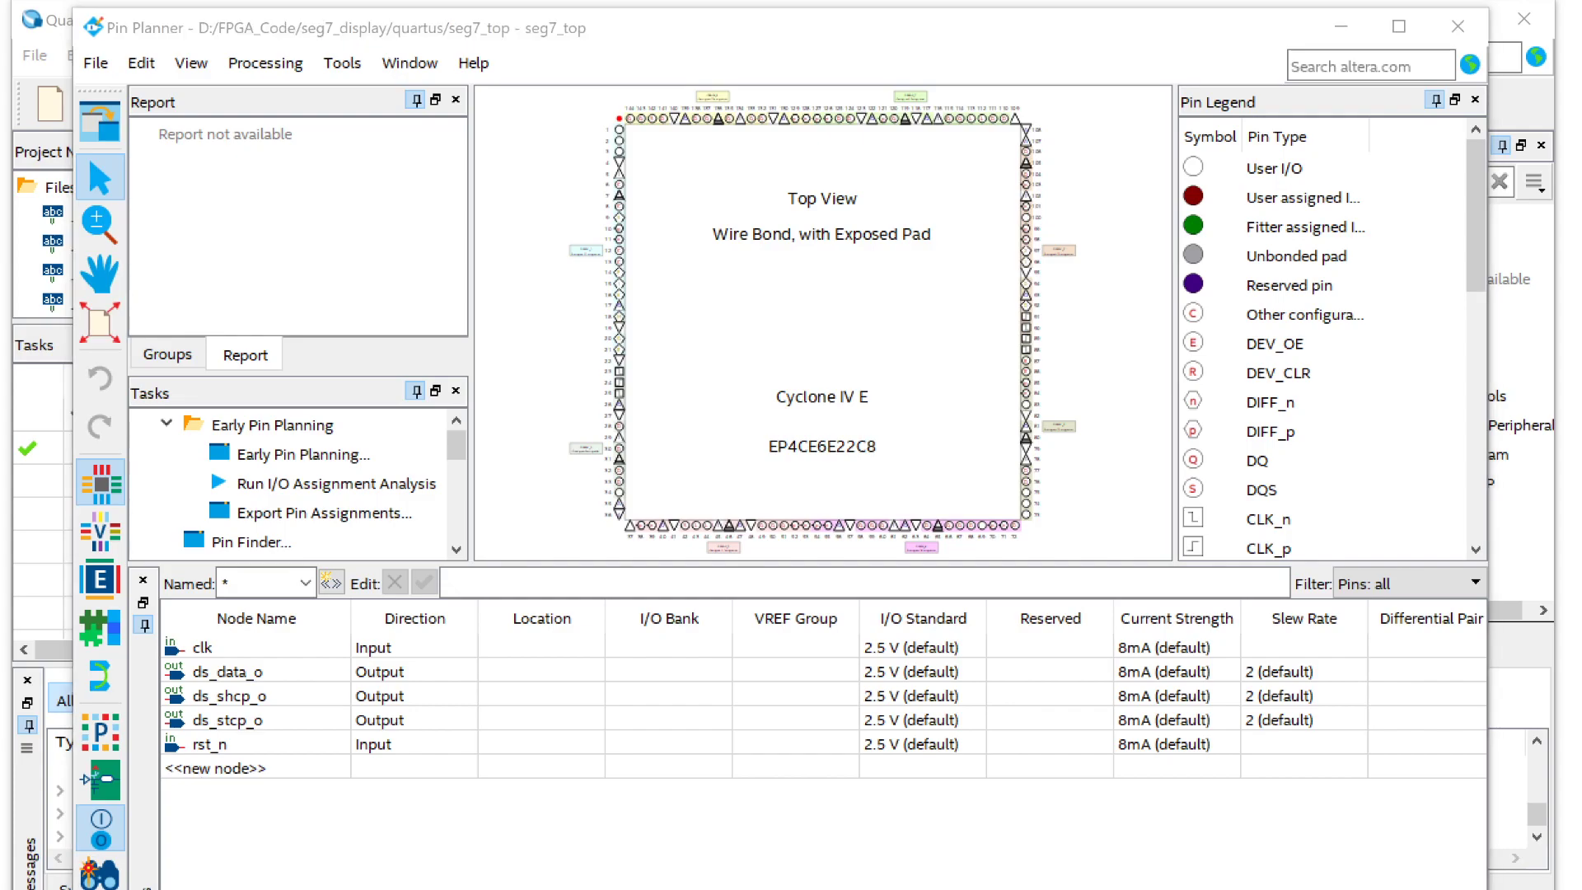
Copy PIN_23 from pin_configure.txt in Notepad and assign it as the location of clk in the Pin Planner.
{"action": "key", "text": "alt+Tab"}
{"action": "left_click_drag", "start_coordinate": [467, 389], "coordinate": [1184, 315]}
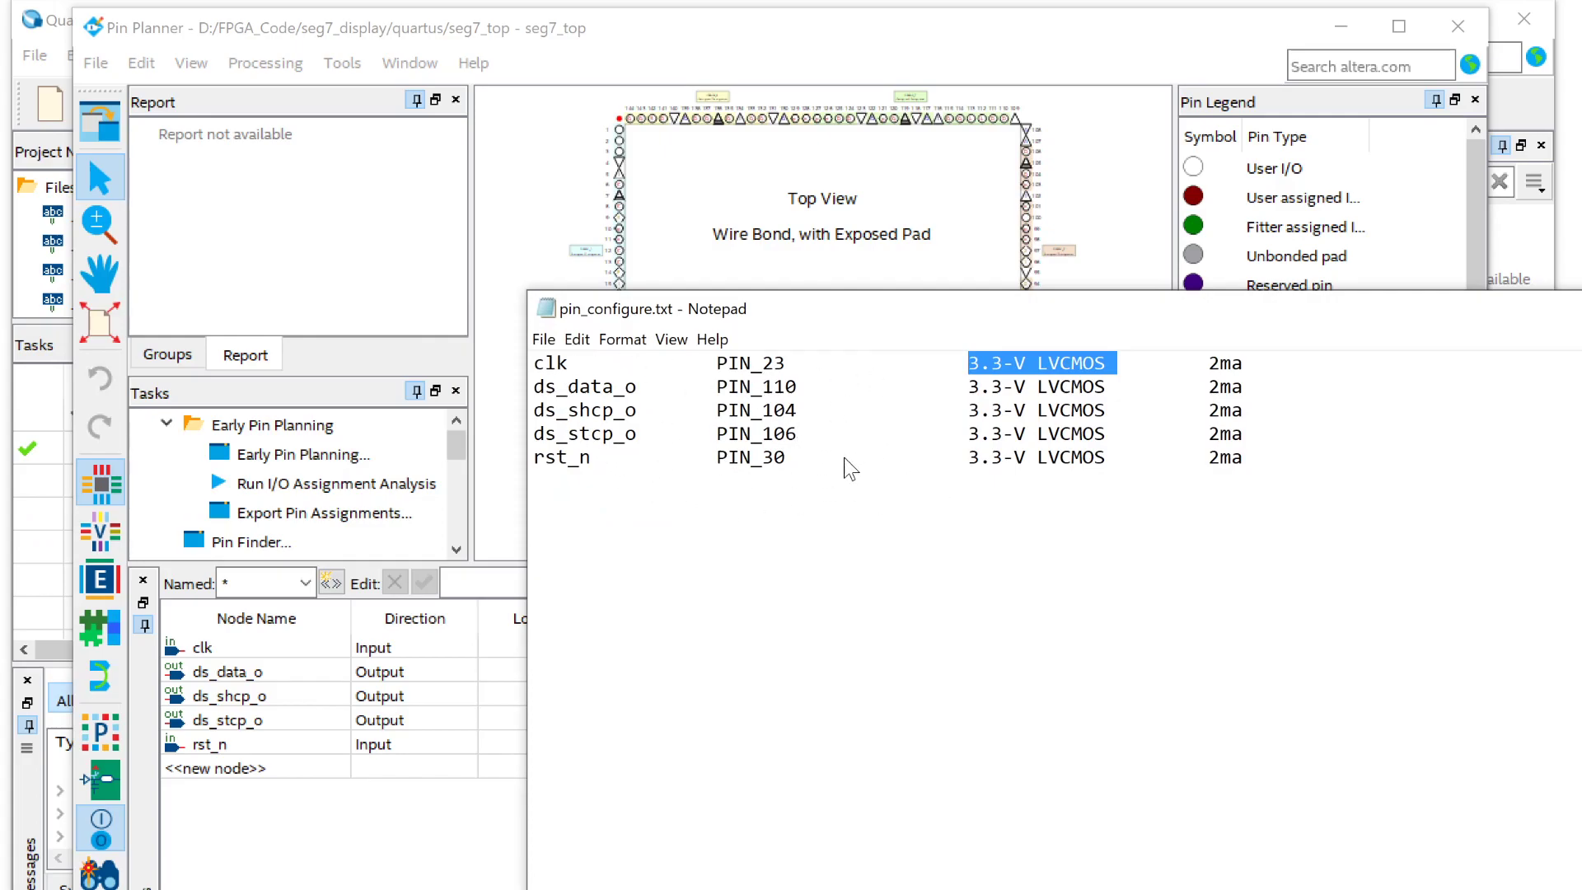
{"action": "left_click", "coordinate": [884, 574]}
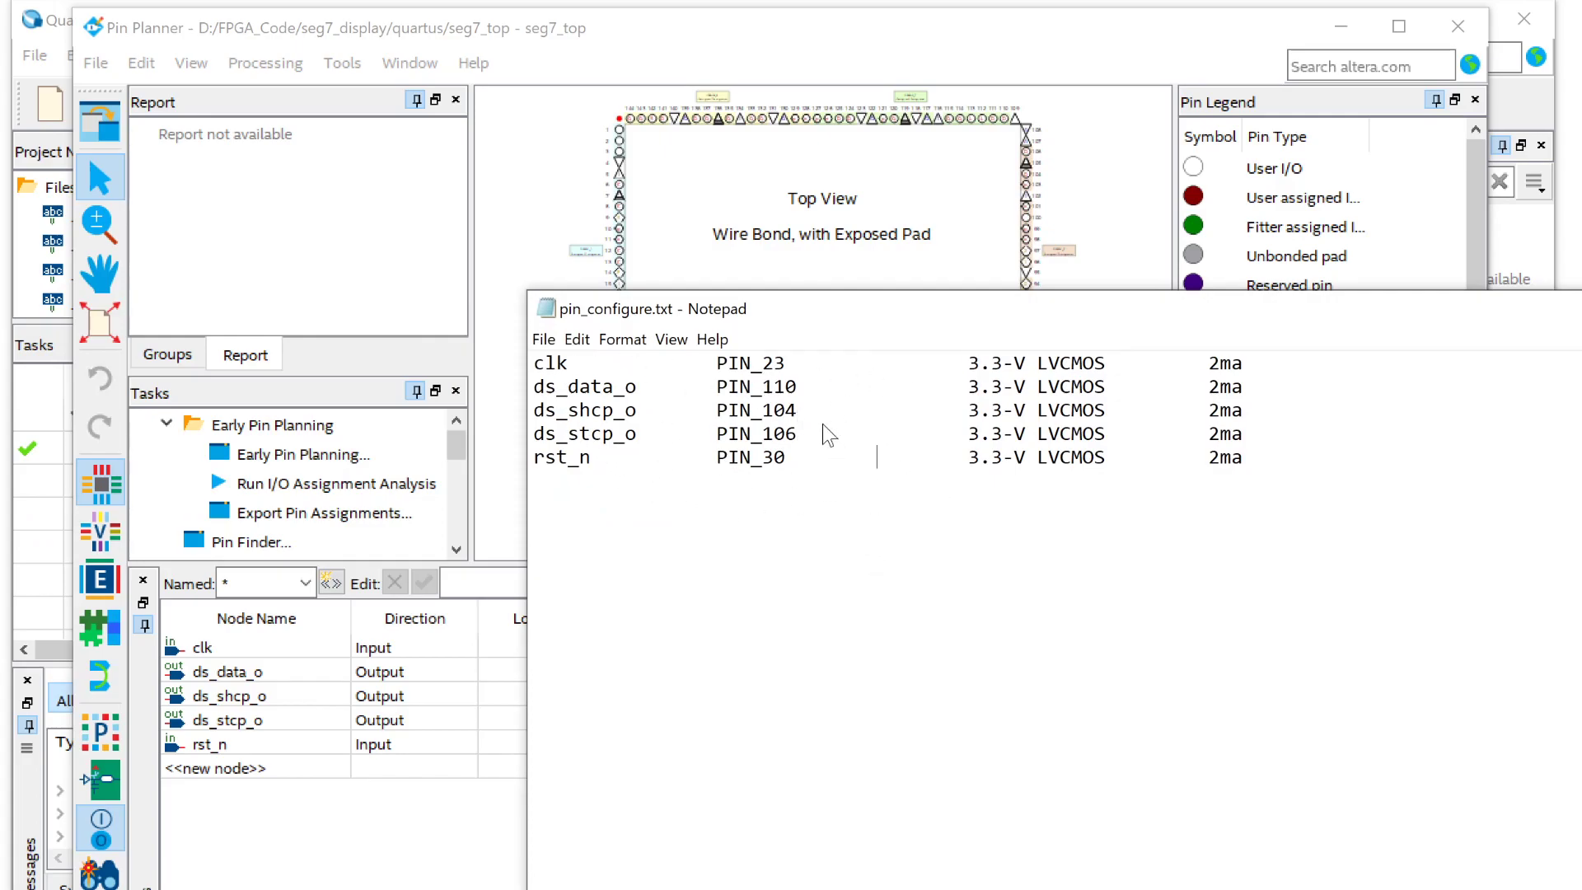
{"action": "left_click", "coordinate": [785, 365]}
{"action": "left_click_drag", "start_coordinate": [786, 365], "coordinate": [724, 366]}
{"action": "key", "text": "ctrl+c"}
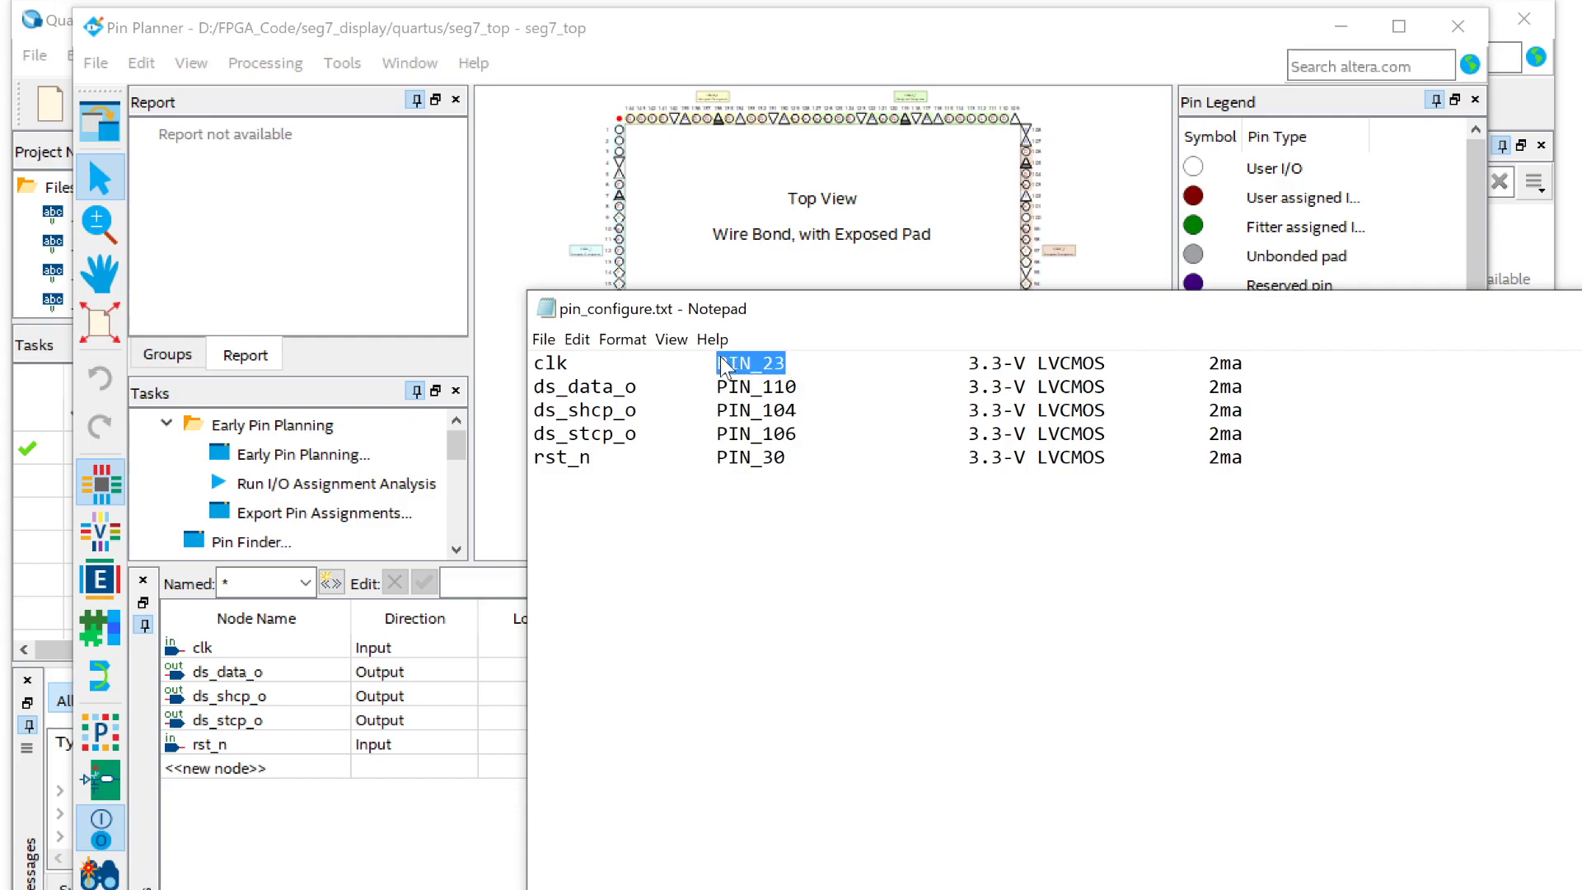
{"action": "left_click", "coordinate": [456, 870]}
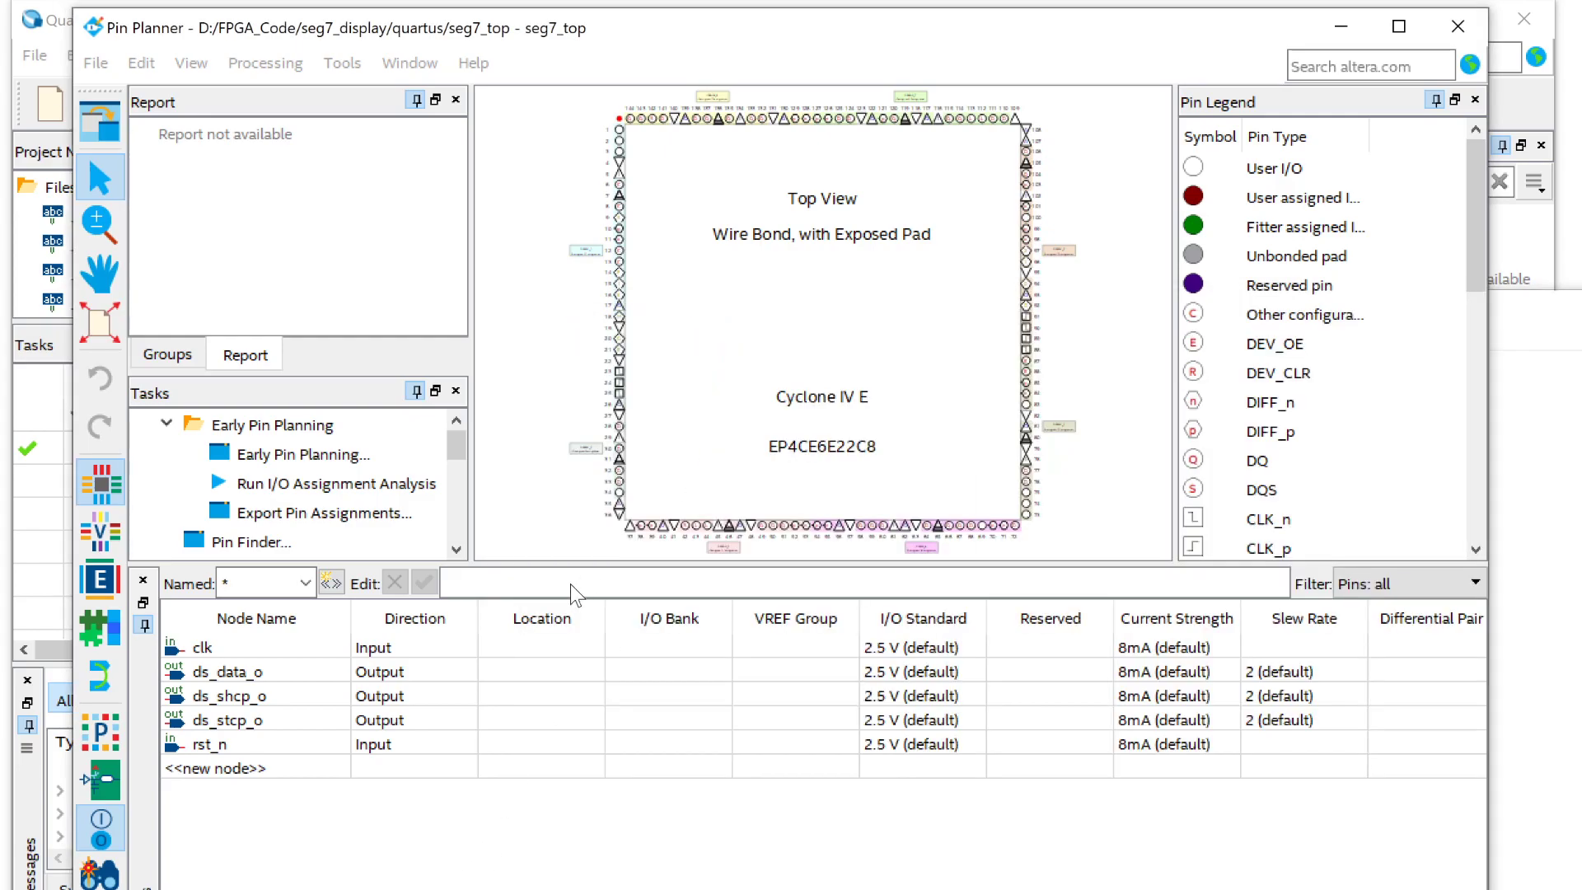
{"action": "double_click", "coordinate": [566, 651]}
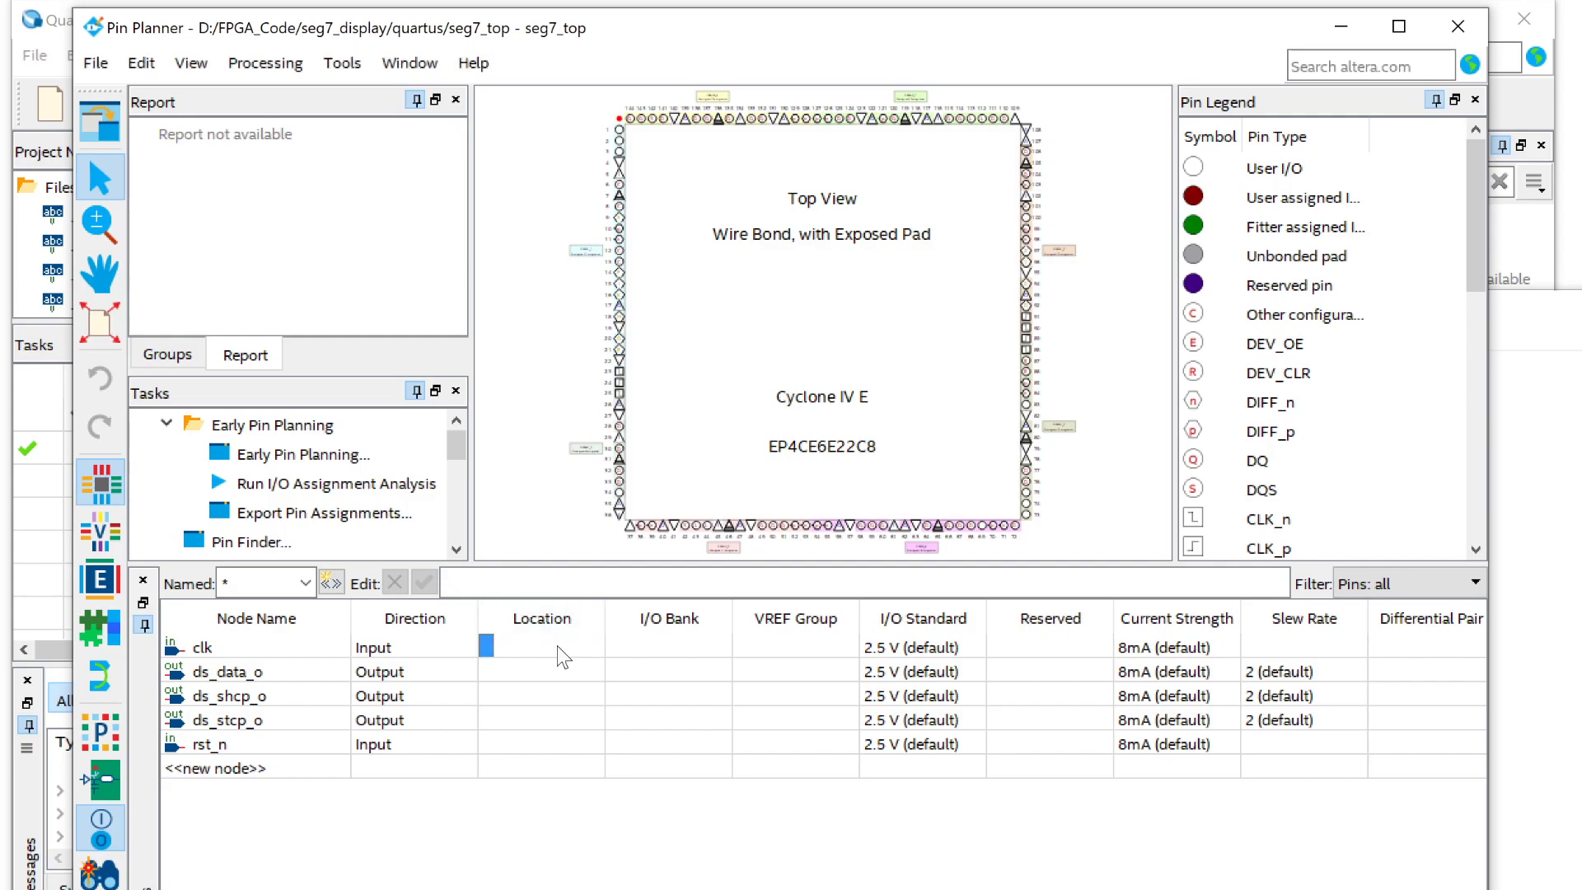
{"action": "key", "text": "ctrl+v"}
{"action": "key", "text": "Return"}
Copy PIN_110 from pin_configure.txt in Notepad and assign it as the location of ds_data_o in the Pin Planner.
{"action": "left_click", "coordinate": [724, 874]}
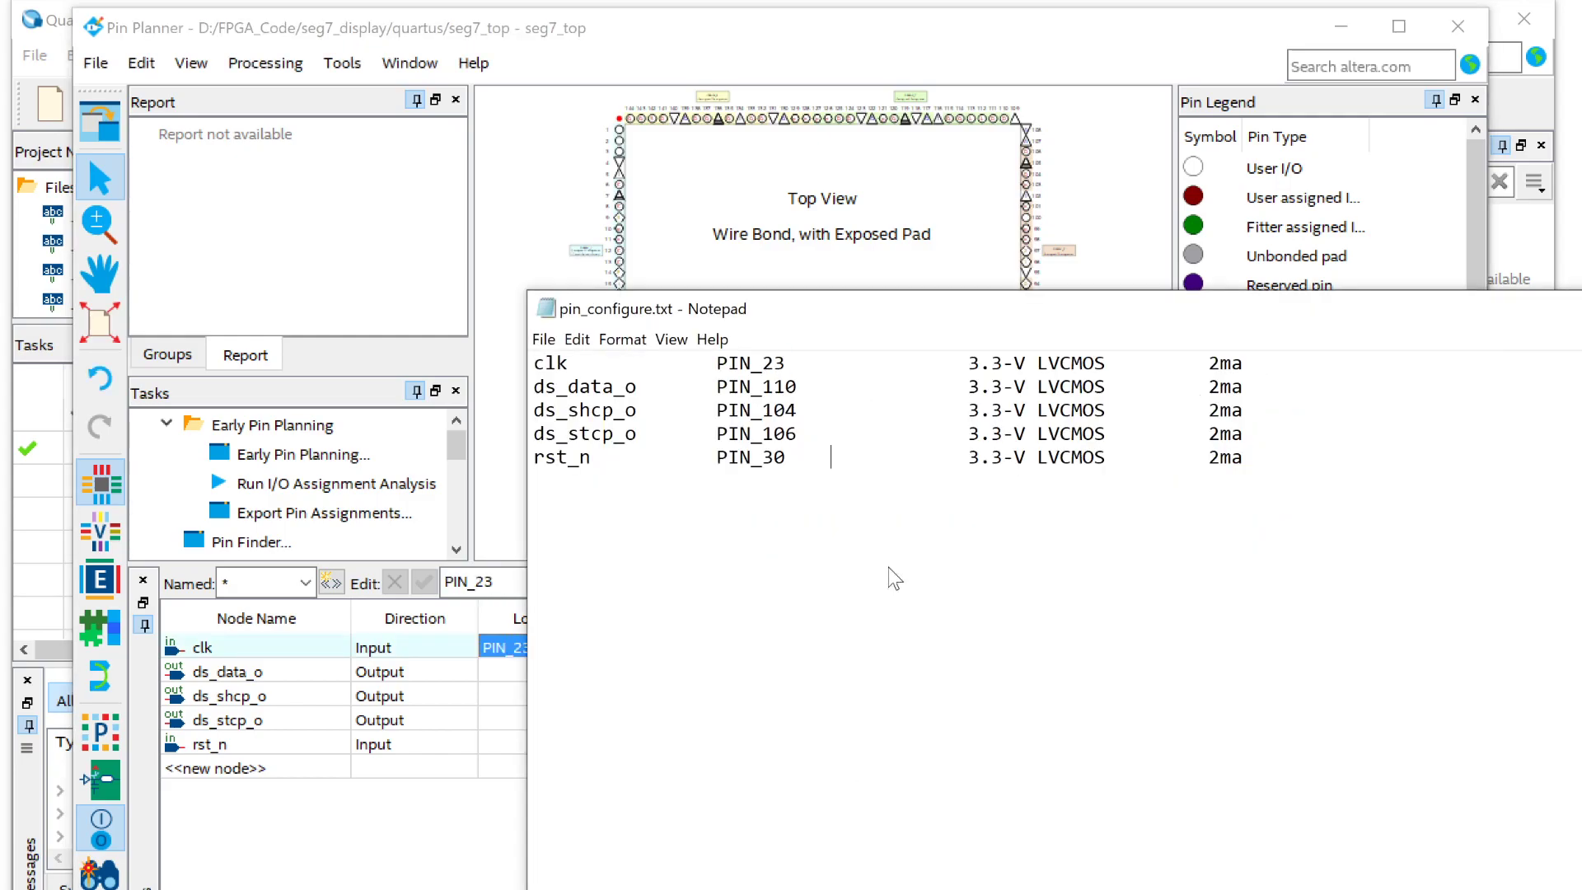
{"action": "left_click_drag", "start_coordinate": [797, 387], "coordinate": [724, 391]}
{"action": "key", "text": "ctrl+c"}
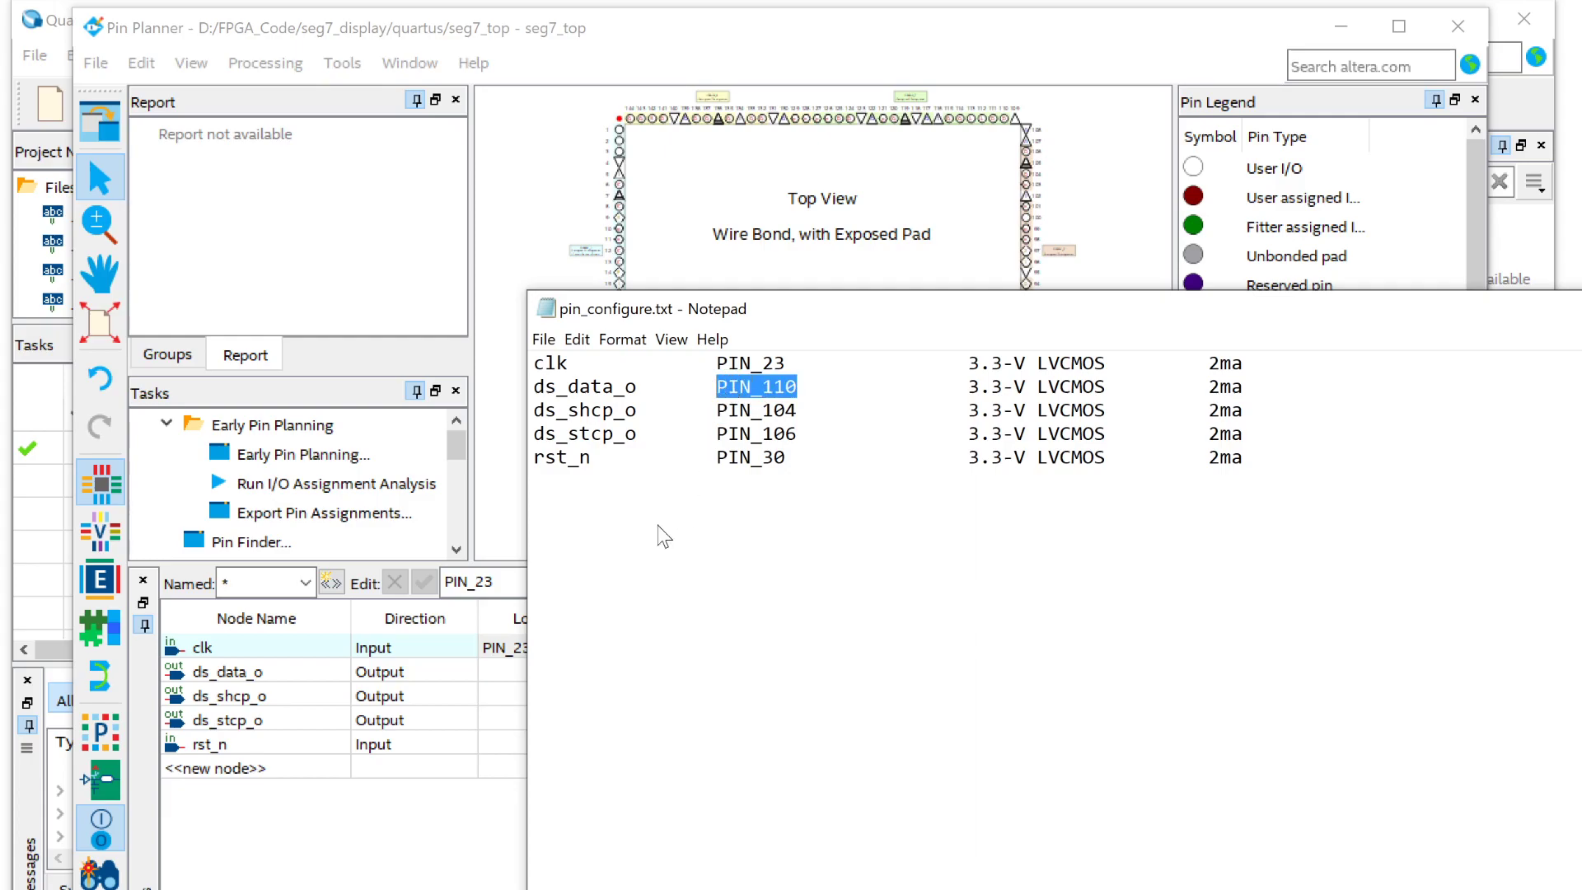
{"action": "left_click", "coordinate": [380, 835]}
{"action": "double_click", "coordinate": [564, 676]}
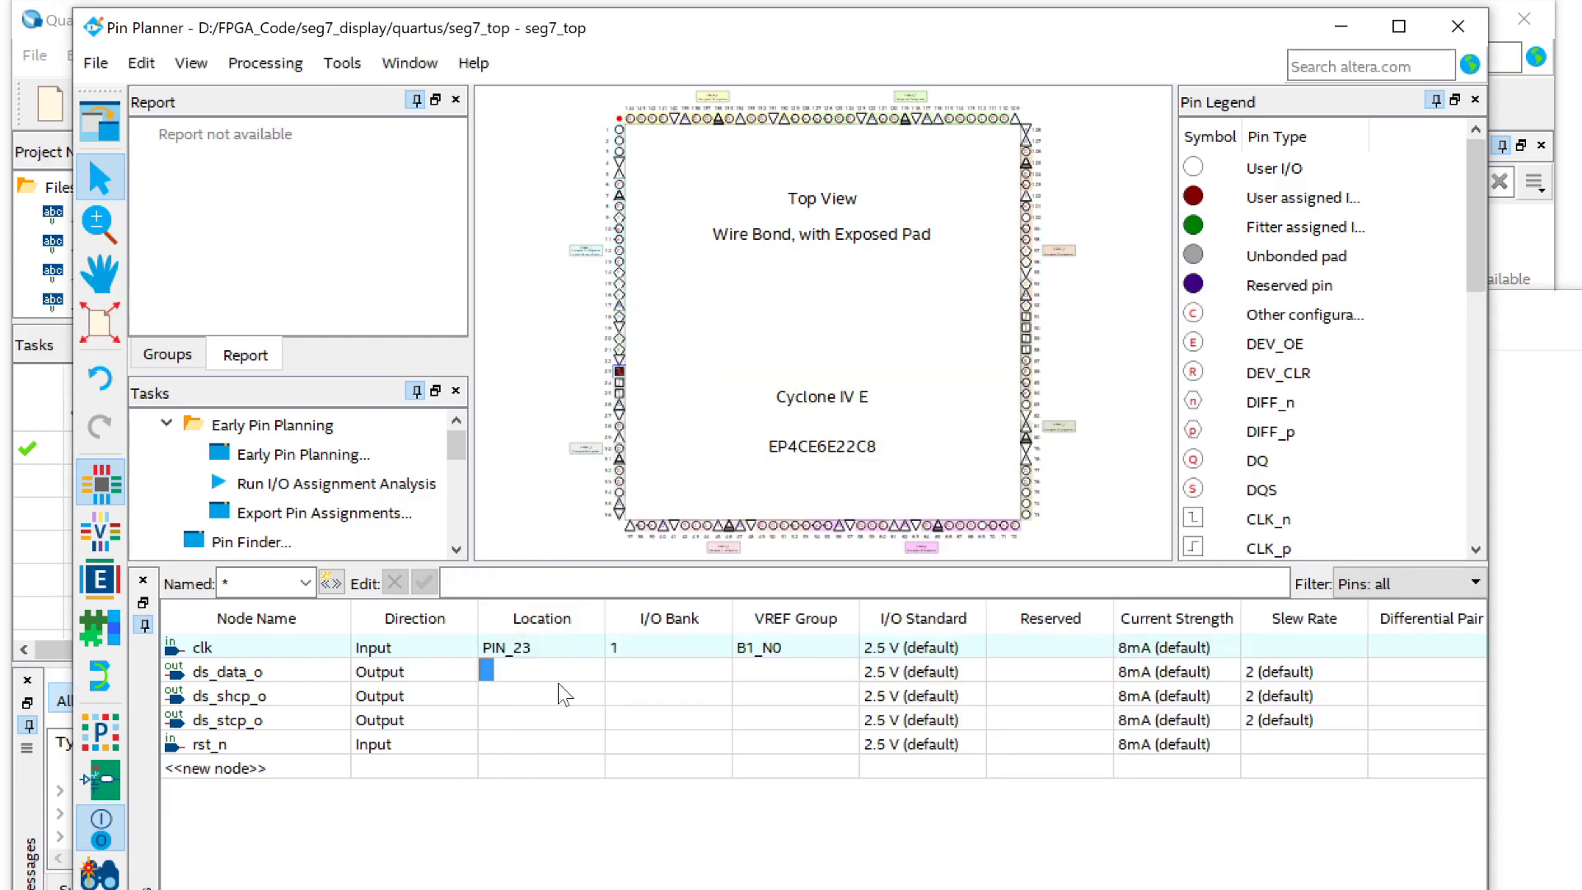
{"action": "key", "text": "ctrl+v"}
{"action": "key", "text": "Return"}
Copy PIN_104 from pin_configure.txt in Notepad and assign it as the location of ds_shcp_o in the Pin Planner.
{"action": "key", "text": "alt+Tab"}
{"action": "left_click", "coordinate": [868, 495]}
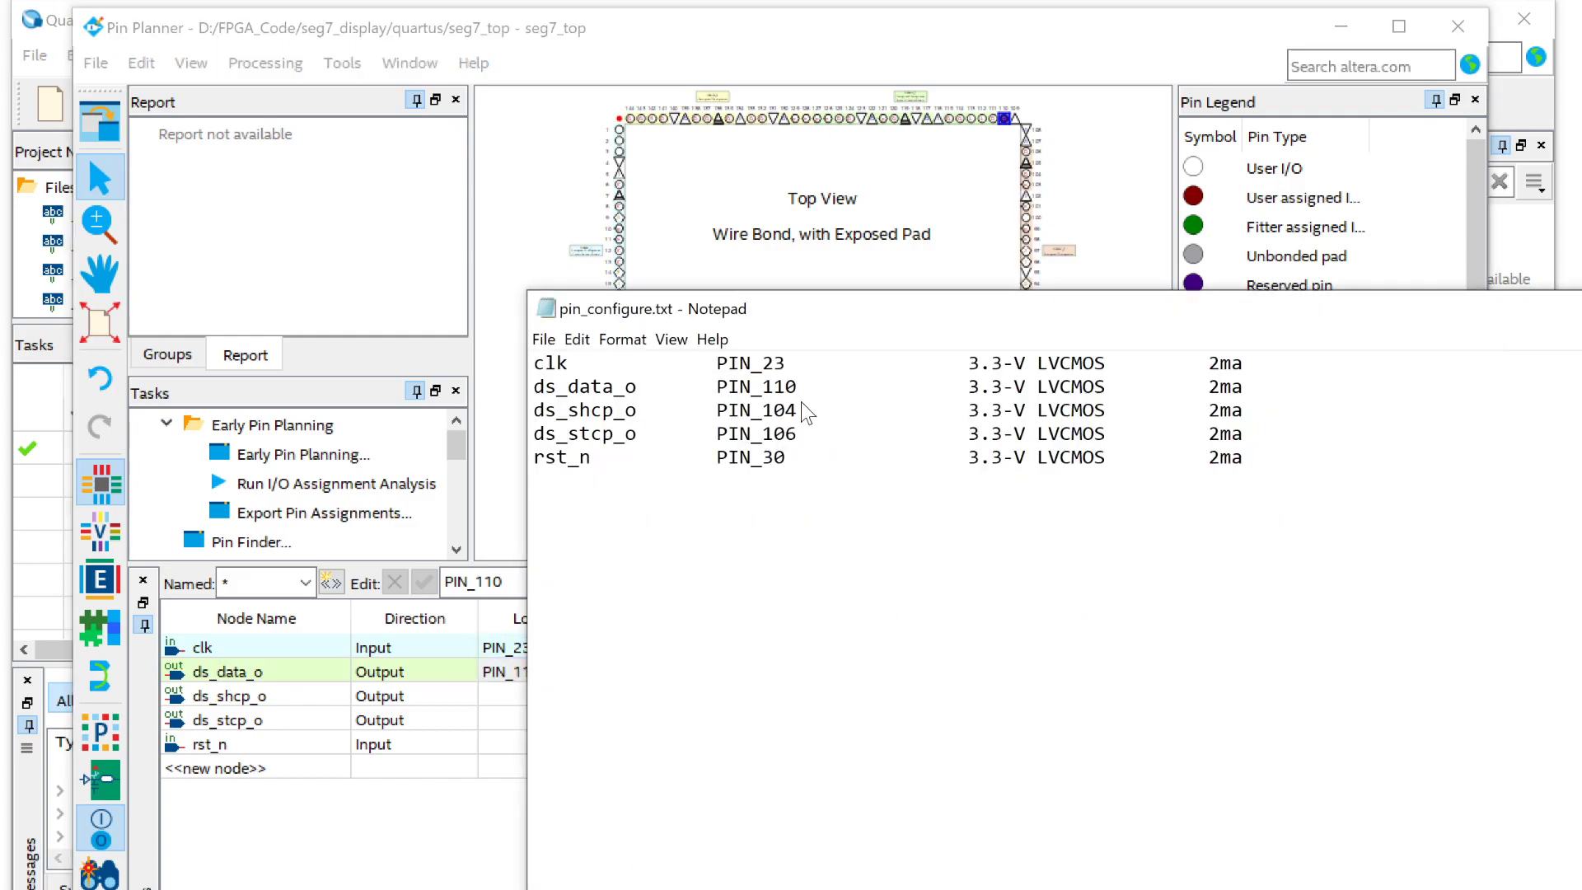
{"action": "left_click_drag", "start_coordinate": [798, 411], "coordinate": [722, 413]}
{"action": "key", "text": "ctrl+c"}
{"action": "left_click", "coordinate": [472, 827]}
{"action": "left_click", "coordinate": [501, 697]}
{"action": "key", "text": "ctrl+v"}
{"action": "key", "text": "Return"}
Copy PIN_106 from pin_configure.txt in Notepad and assign it as the location of ds_stcp_o in the Pin Planner.
{"action": "key", "text": "alt+Tab"}
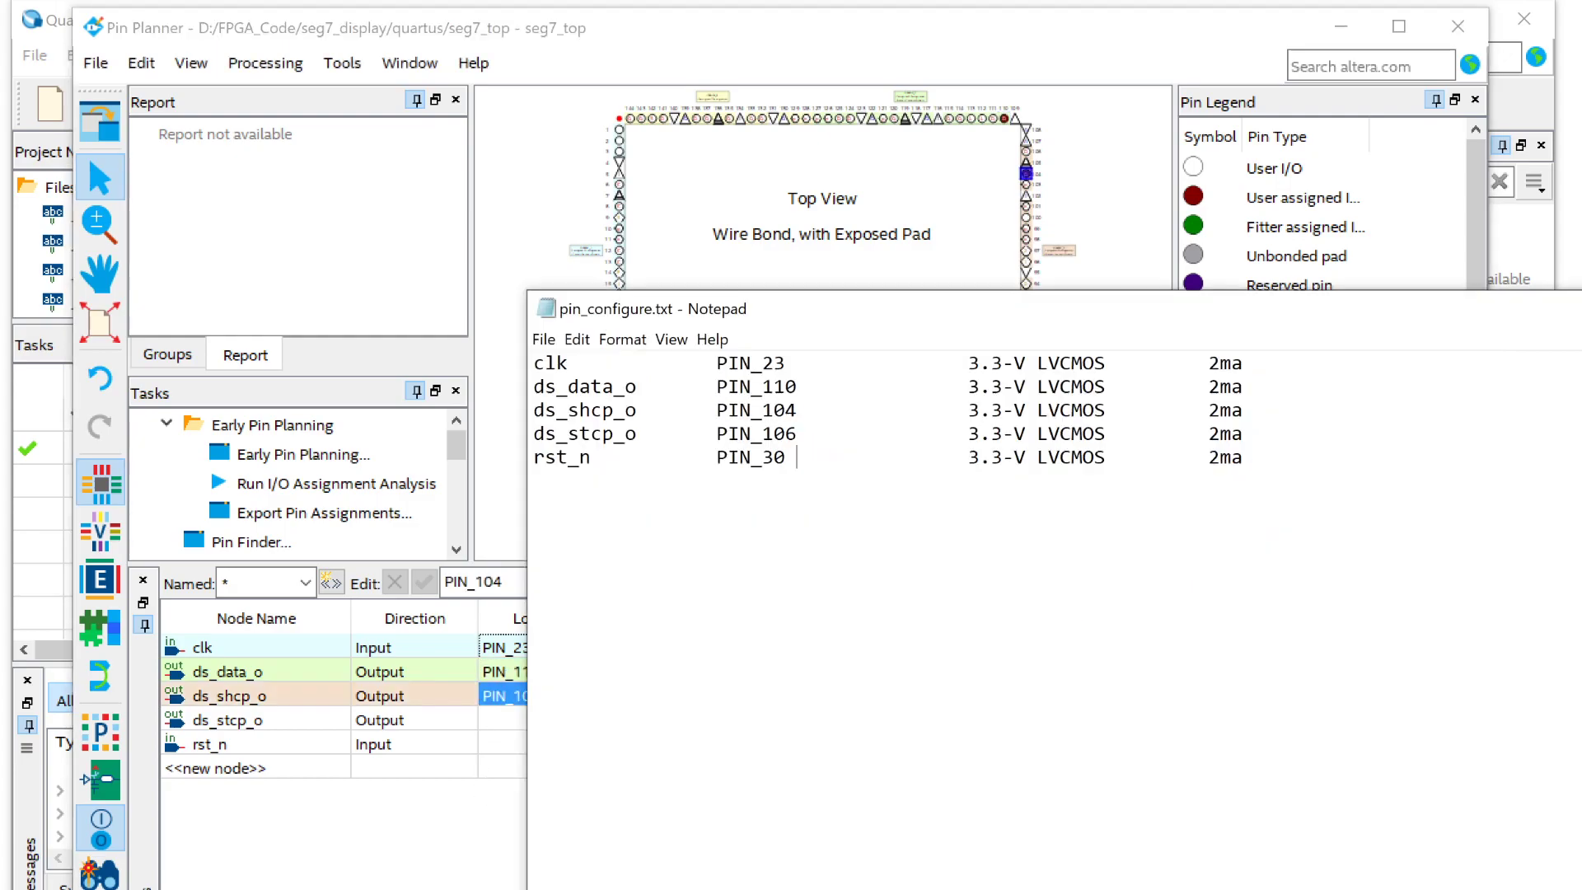
{"action": "left_click_drag", "start_coordinate": [798, 434], "coordinate": [716, 435]}
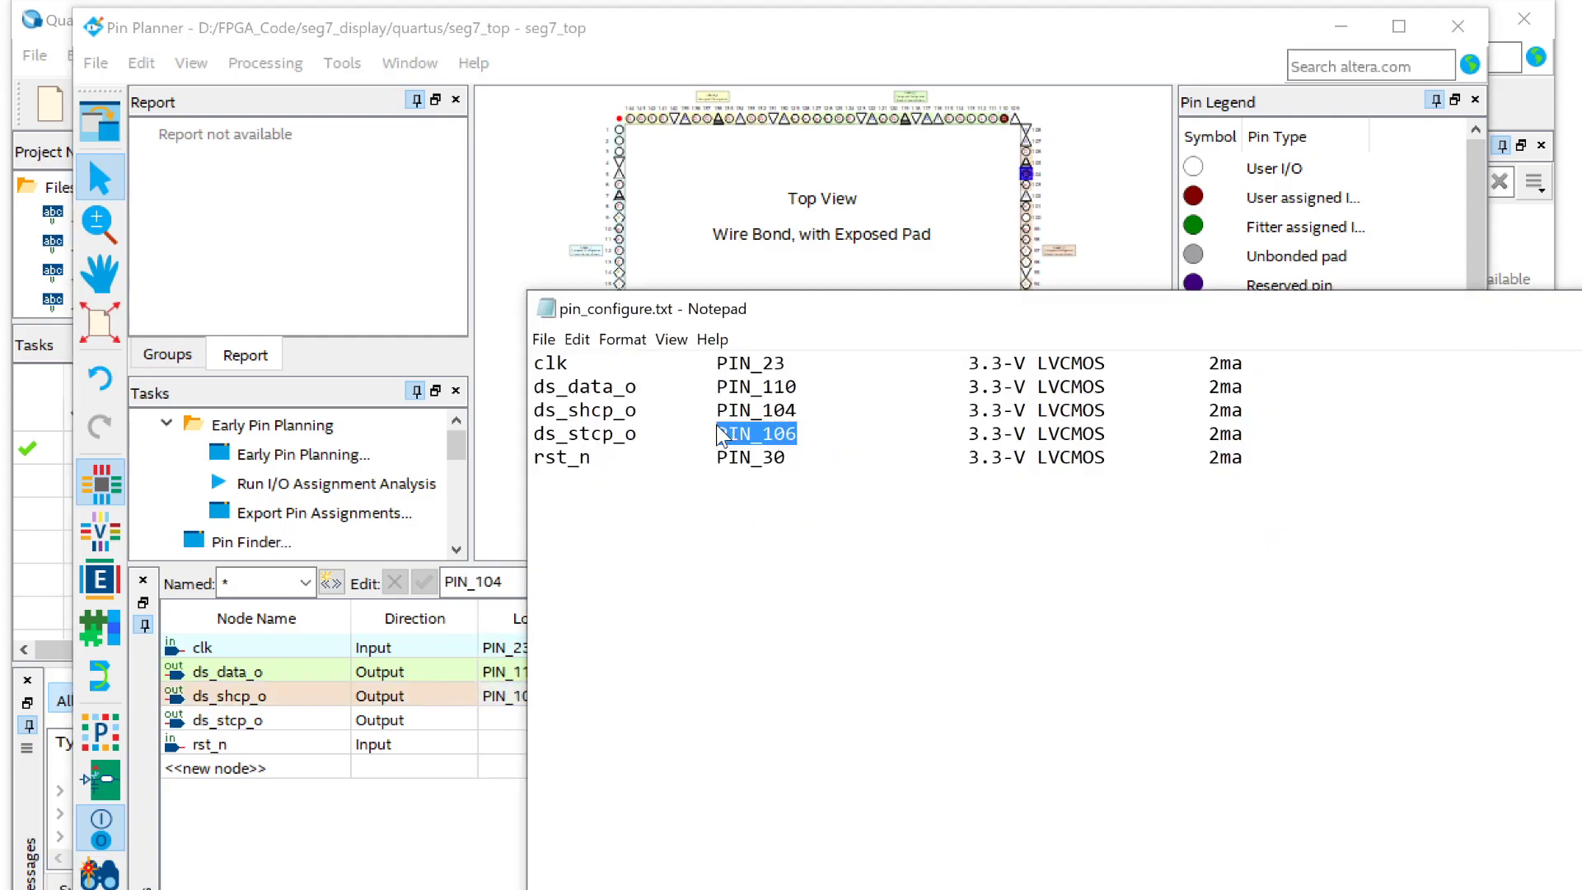
{"action": "left_click", "coordinate": [467, 855]}
{"action": "left_click", "coordinate": [510, 721]}
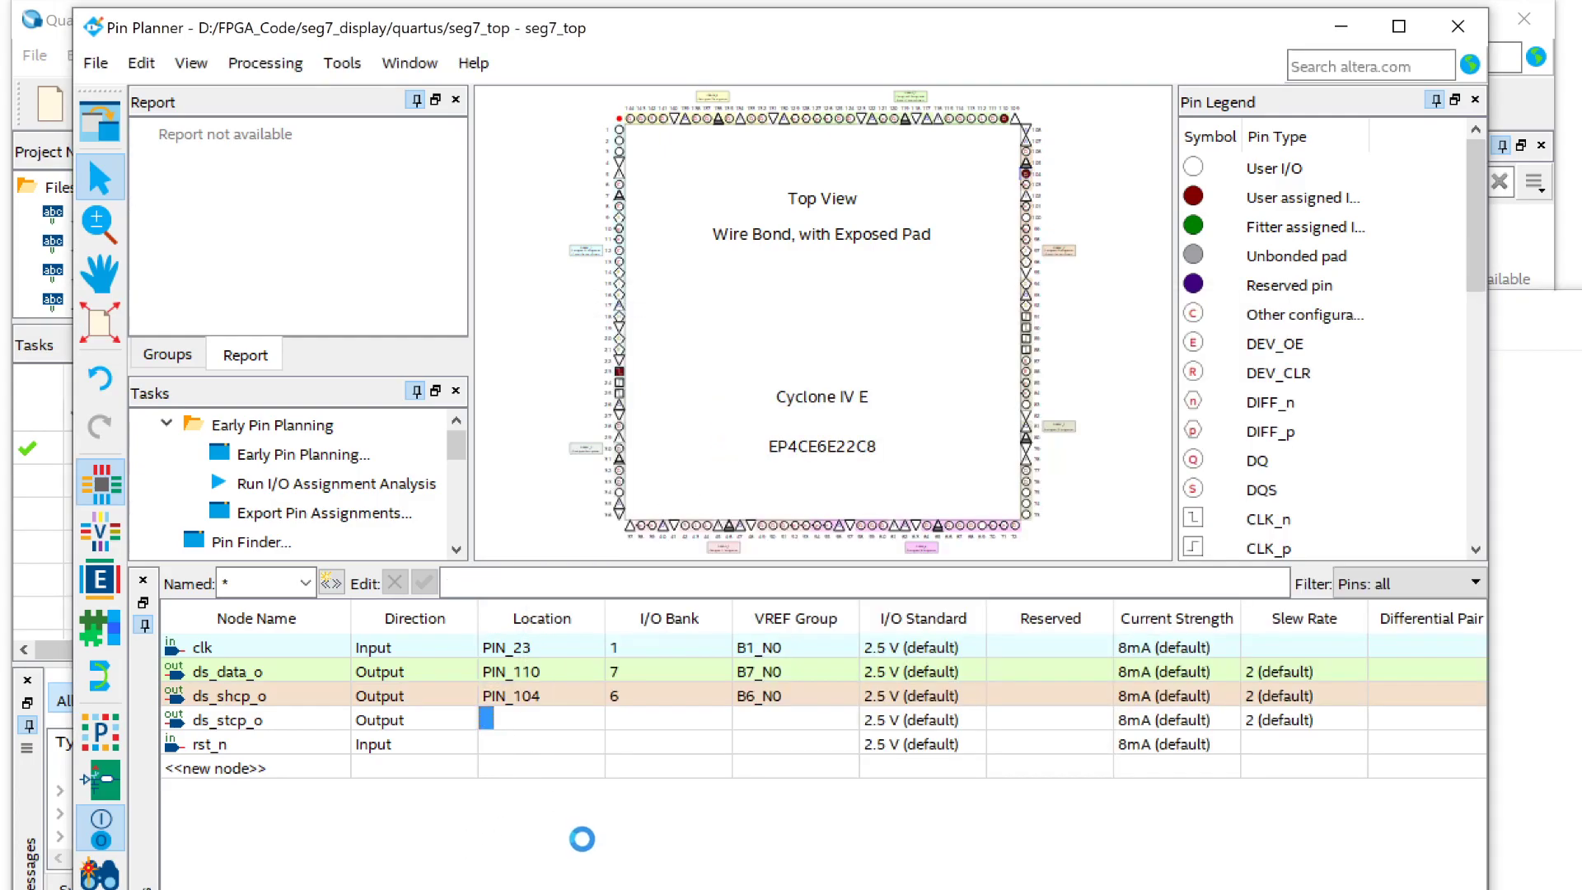
{"action": "key", "text": "ctrl+v"}
{"action": "key", "text": "Return"}
Copy PIN_30 from pin_configure.txt in Notepad and assign it as the location of rst_n in the Pin Planner.
{"action": "key", "text": "alt+Tab"}
{"action": "left_click_drag", "start_coordinate": [788, 462], "coordinate": [714, 463]}
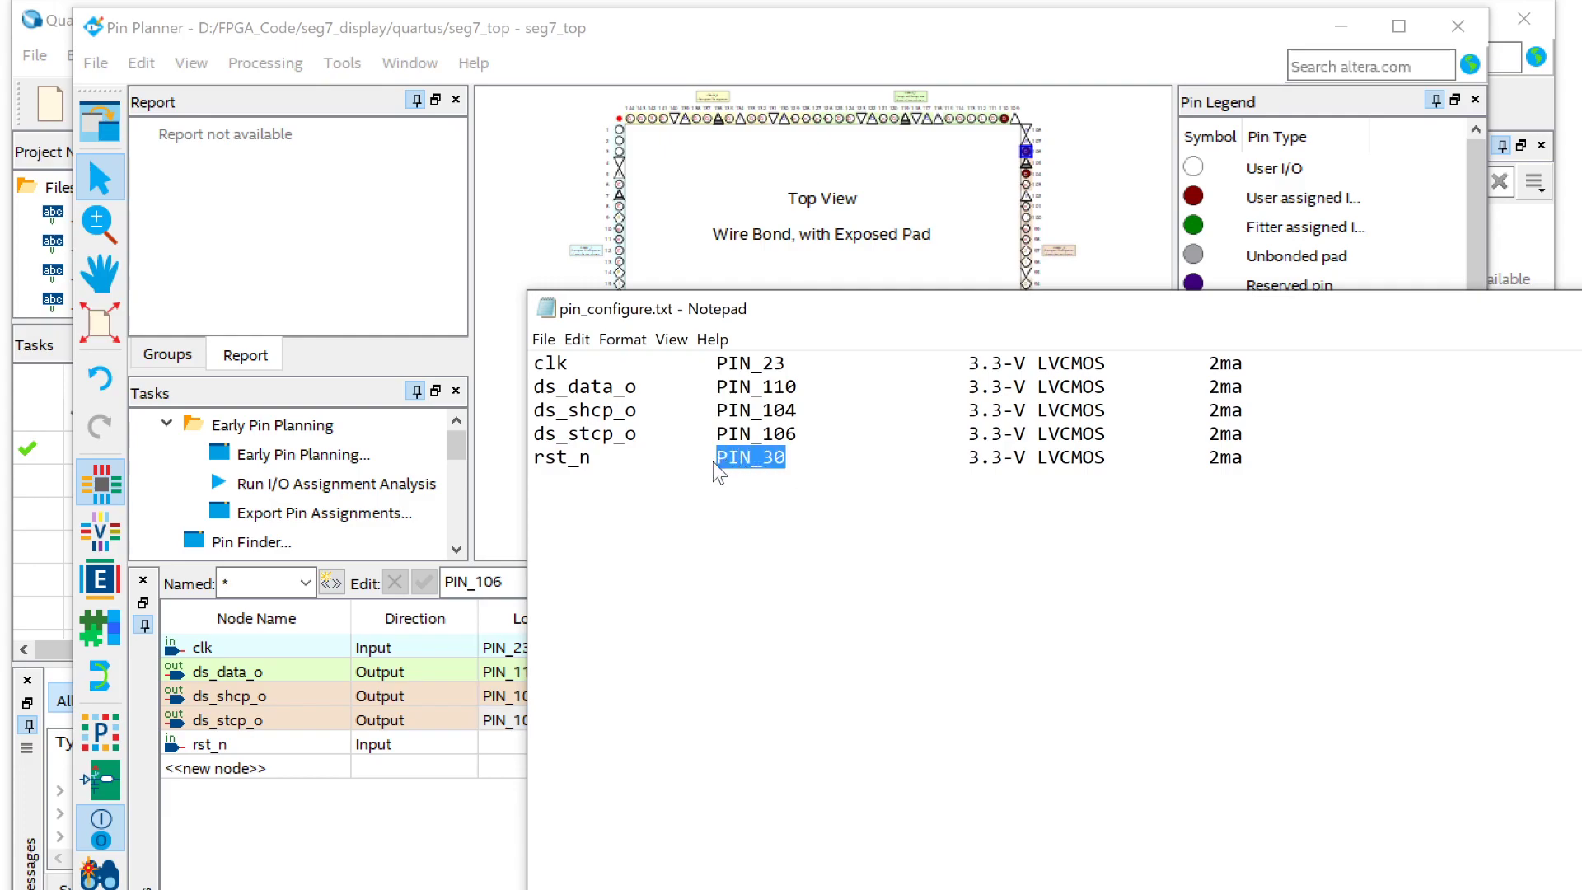
{"action": "left_click", "coordinate": [491, 749]}
{"action": "left_click", "coordinate": [495, 746]}
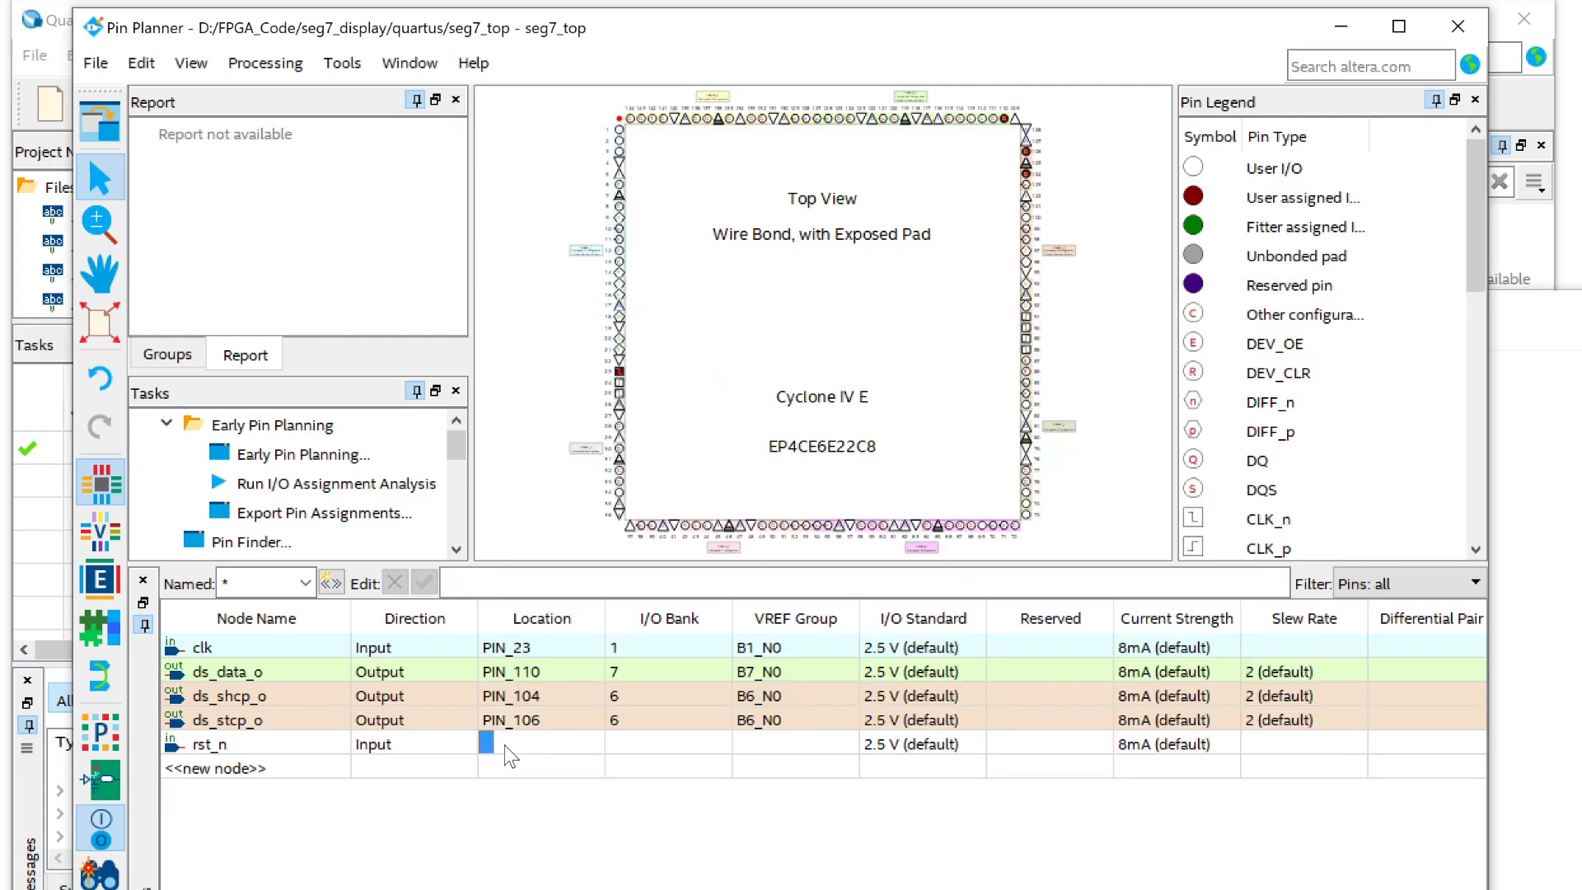
{"action": "key", "text": "ctrl+v"}
{"action": "key", "text": "Return"}
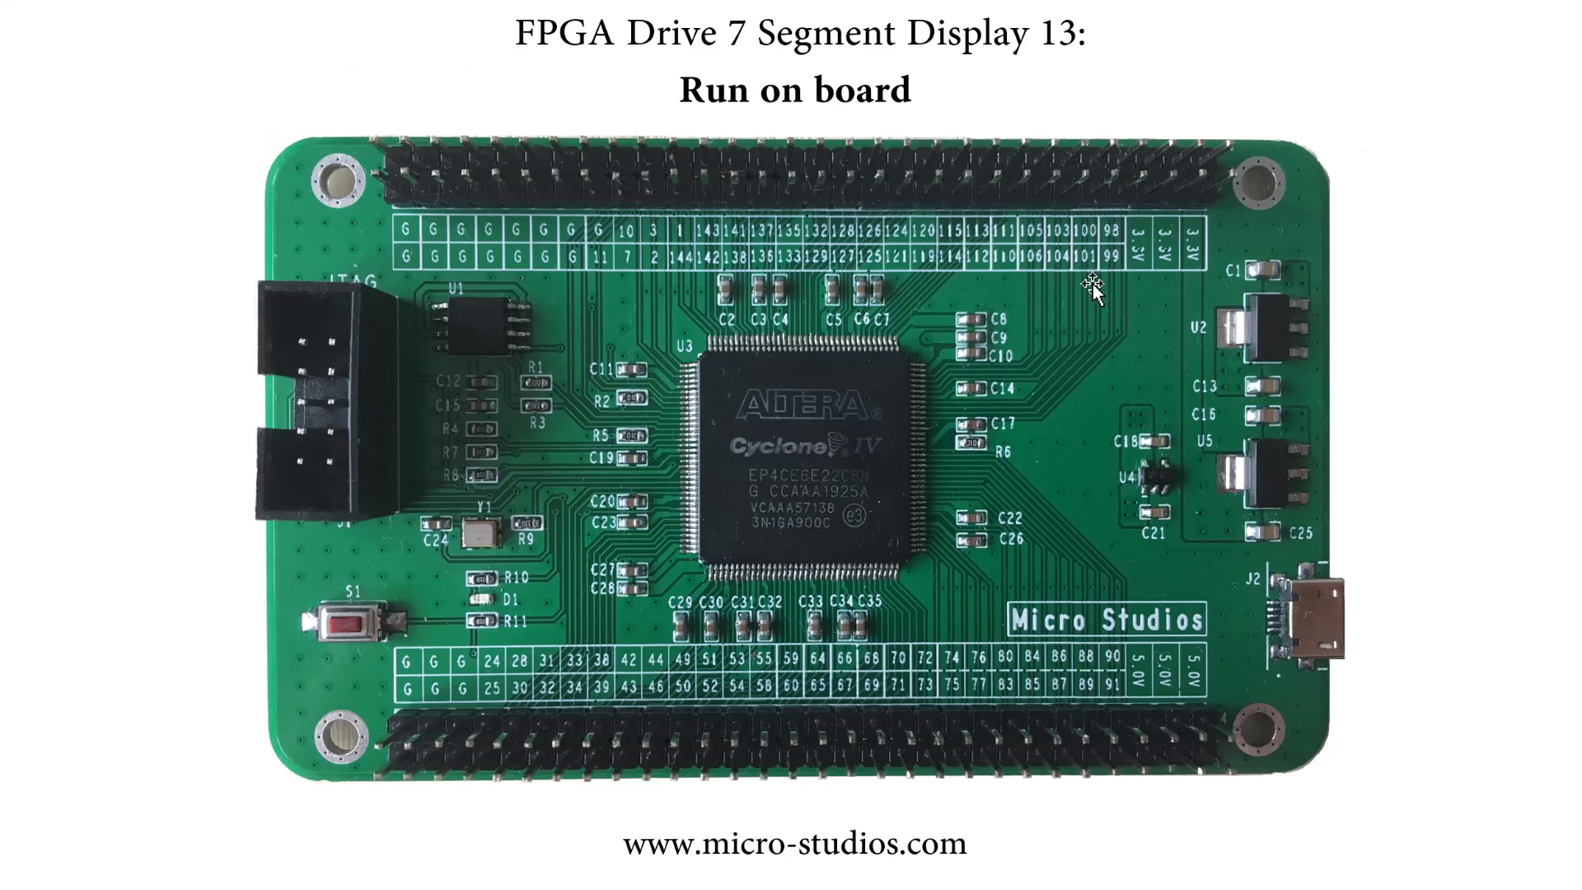
Bring up pin_configure.txt in Notepad over the board picture and move it below the board to compare pin numbers.
{"action": "key", "text": "alt+Tab"}
{"action": "left_click", "coordinate": [1015, 458]}
{"action": "left_click_drag", "start_coordinate": [923, 308], "coordinate": [906, 744]}
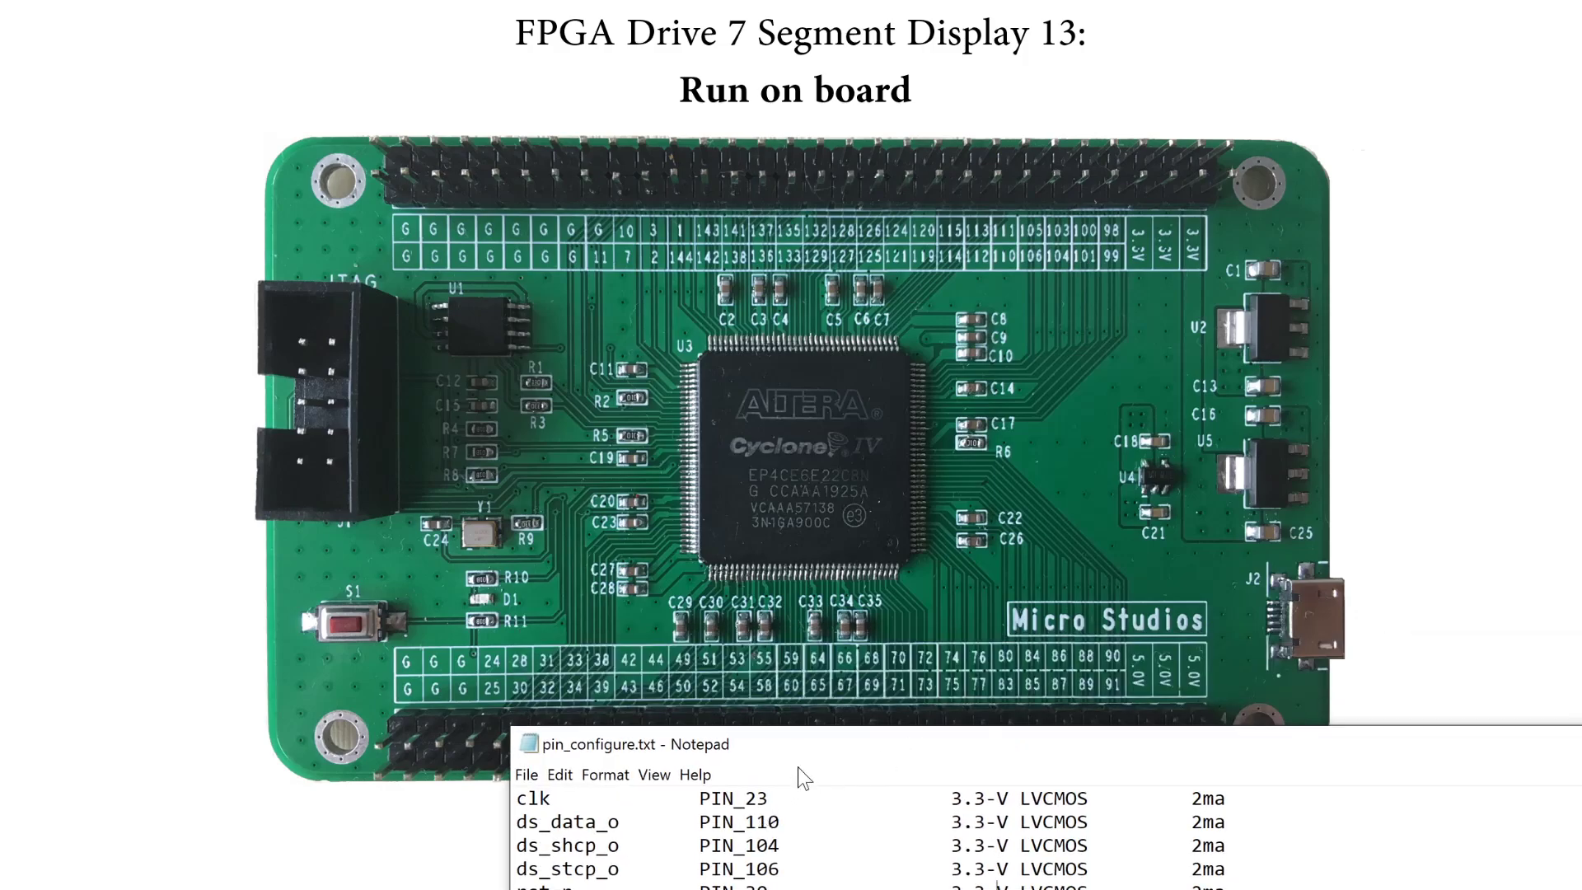
{"action": "left_click_drag", "start_coordinate": [800, 761], "coordinate": [798, 807]}
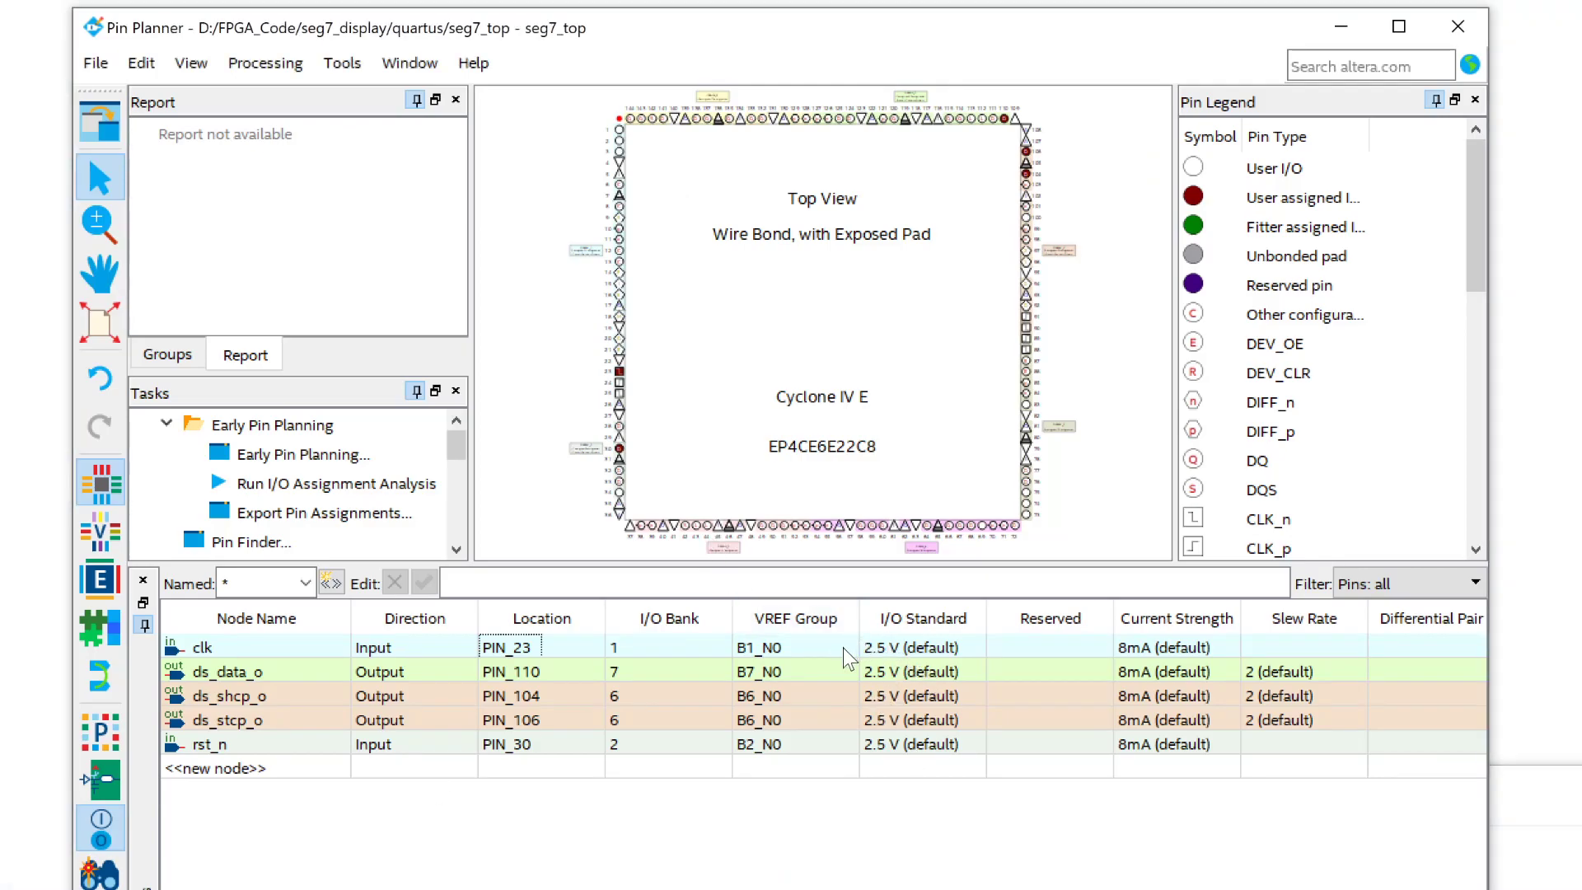
Check the I/O settings in pin_configure.txt and set the I/O standard of clk to 3.3-V LVCMOS in the Pin Planner.
{"action": "key", "text": "alt+Tab"}
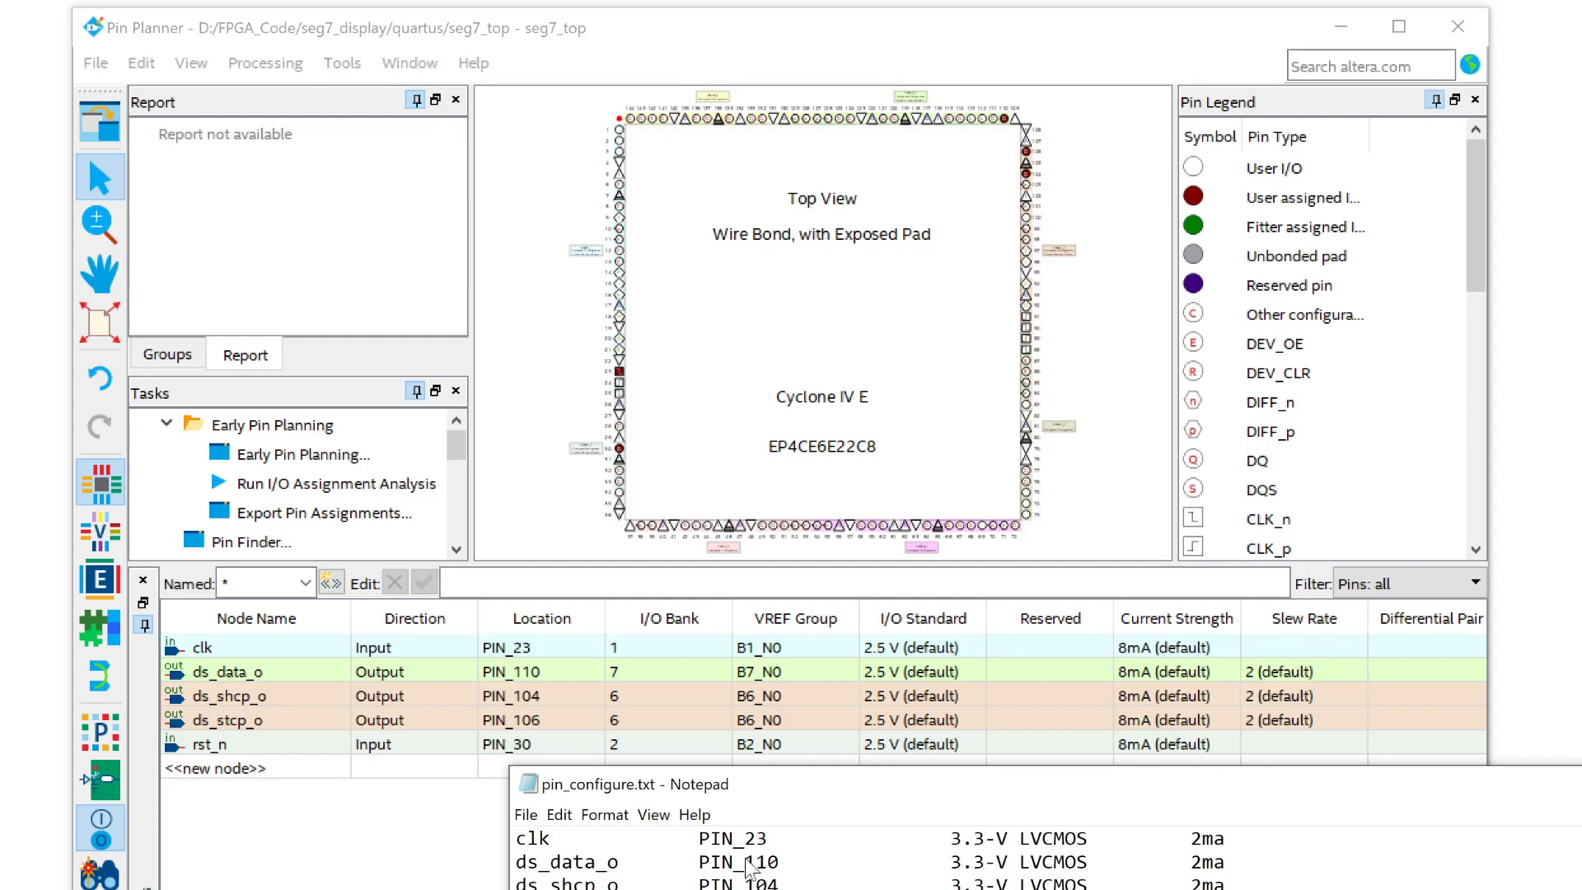
{"action": "left_click", "coordinate": [456, 845]}
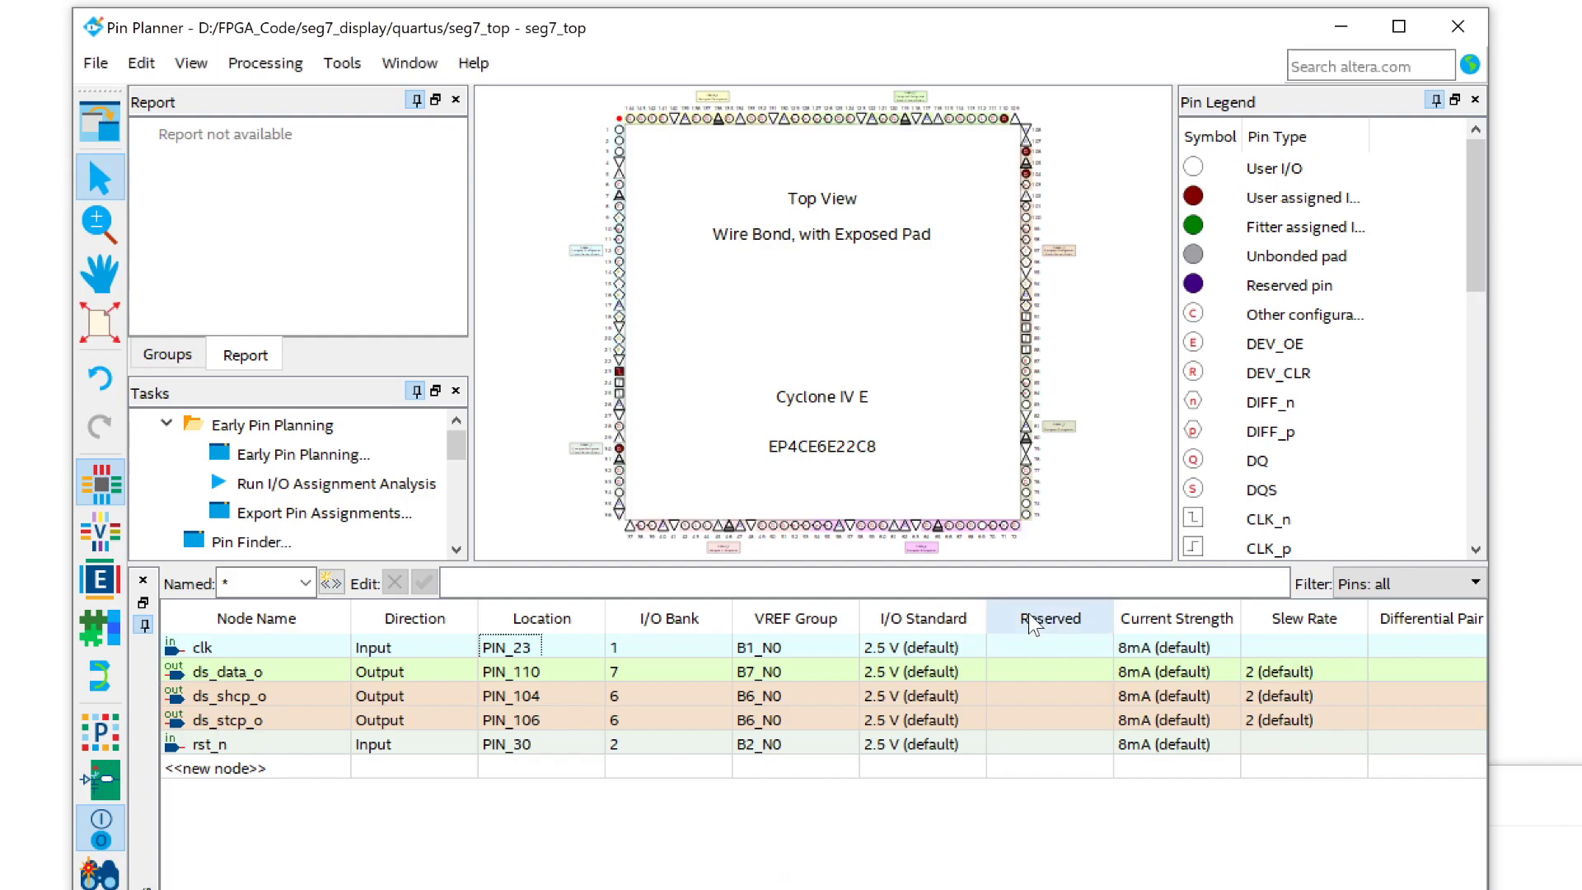
{"action": "left_click", "coordinate": [980, 650]}
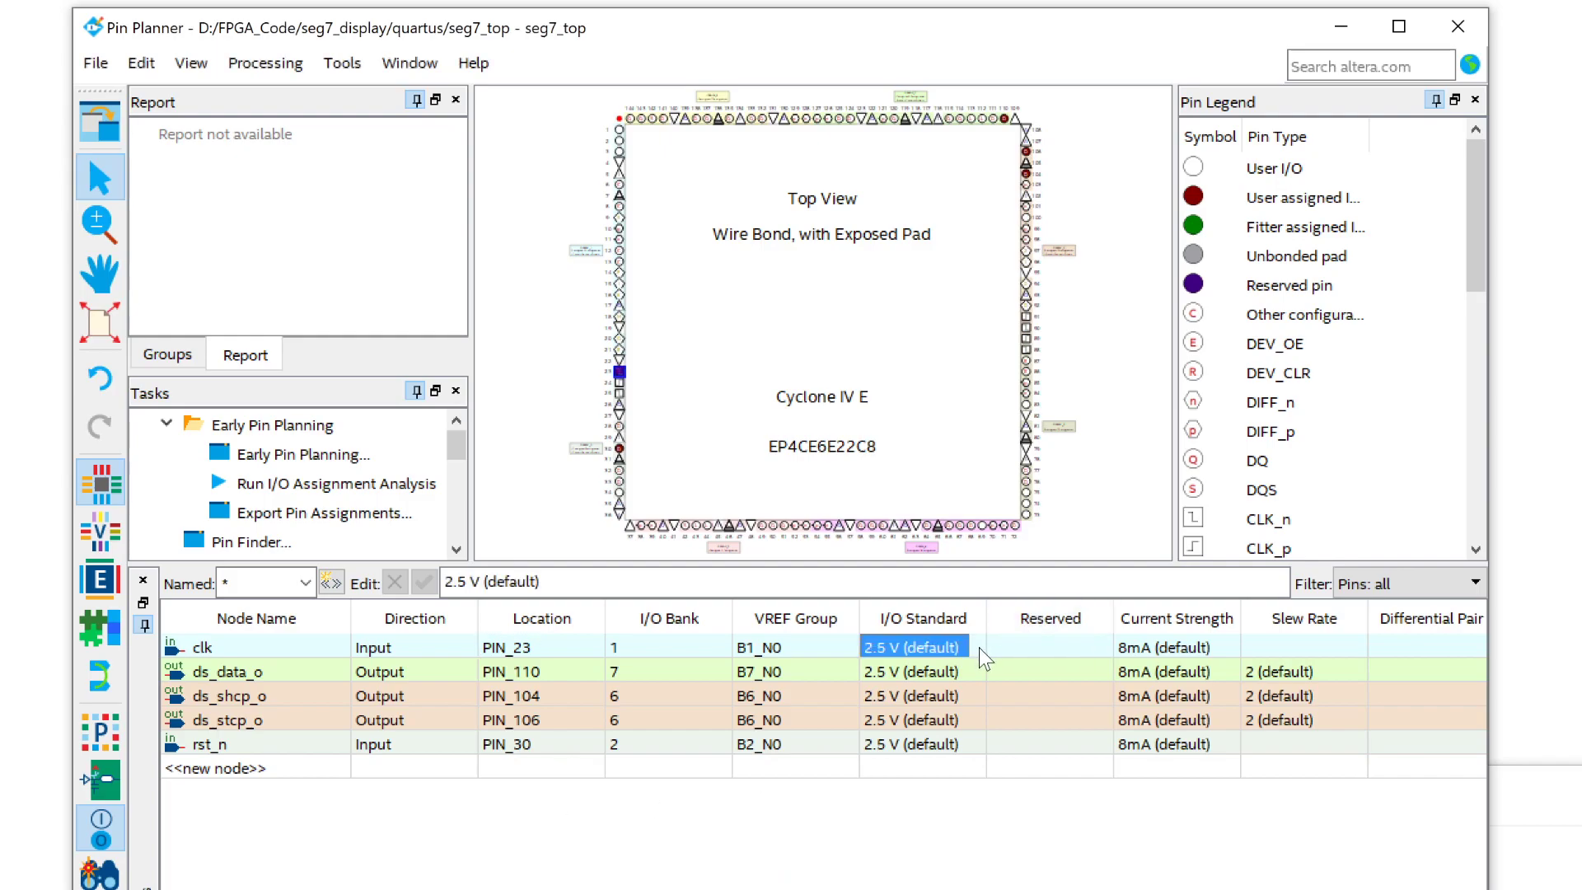
{"action": "left_click", "coordinate": [983, 650]}
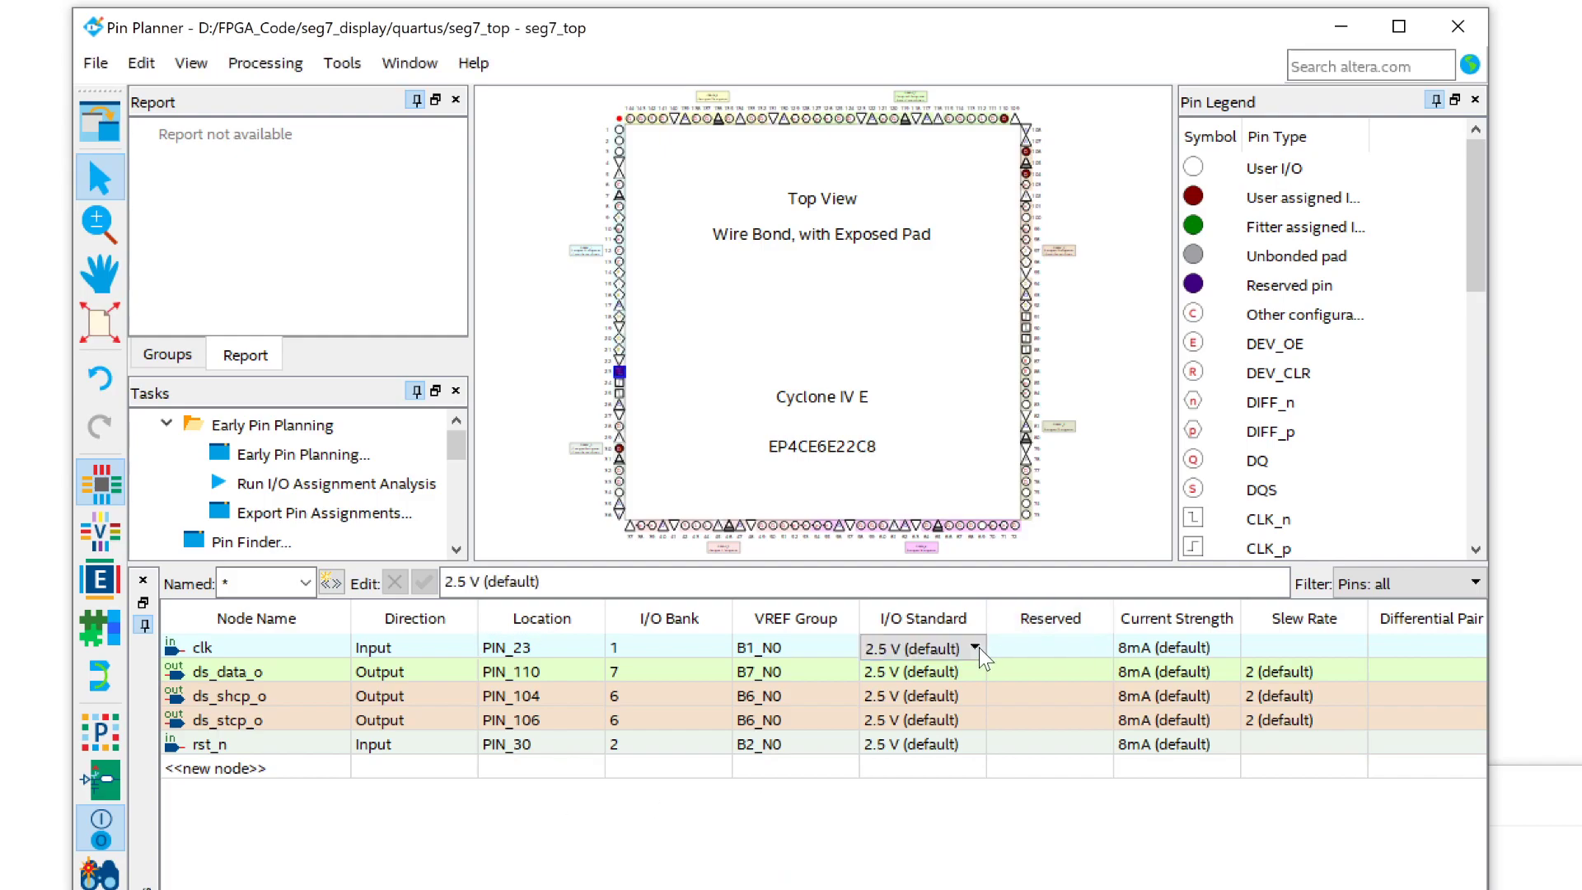
{"action": "left_click", "coordinate": [987, 650]}
{"action": "scroll", "coordinate": [996, 750], "scroll_direction": "down", "scroll_amount": 4}
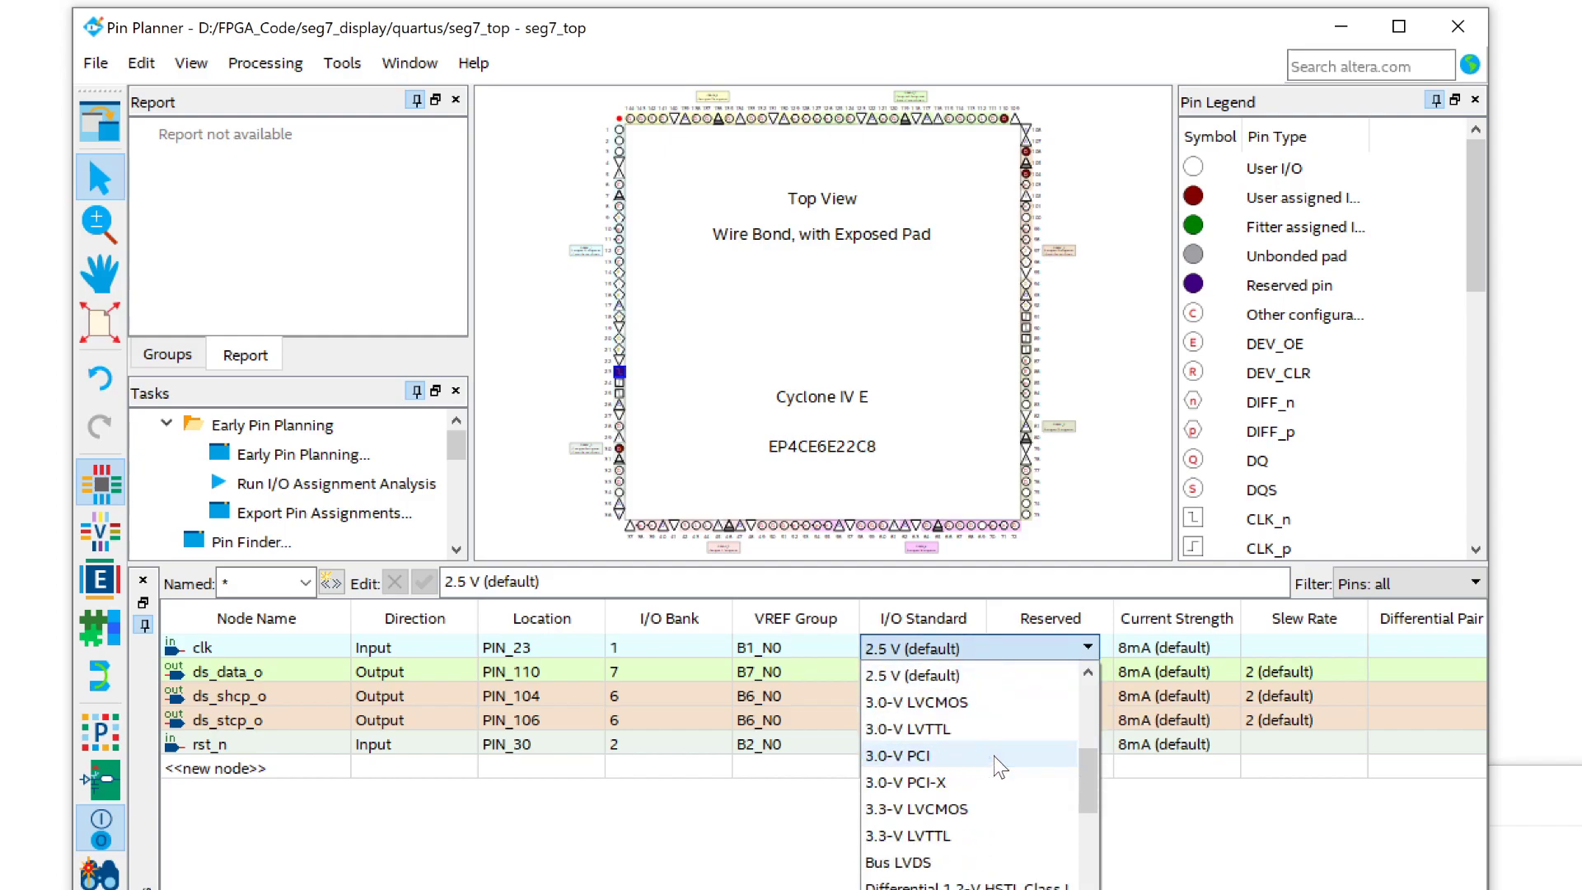
{"action": "left_click", "coordinate": [978, 810]}
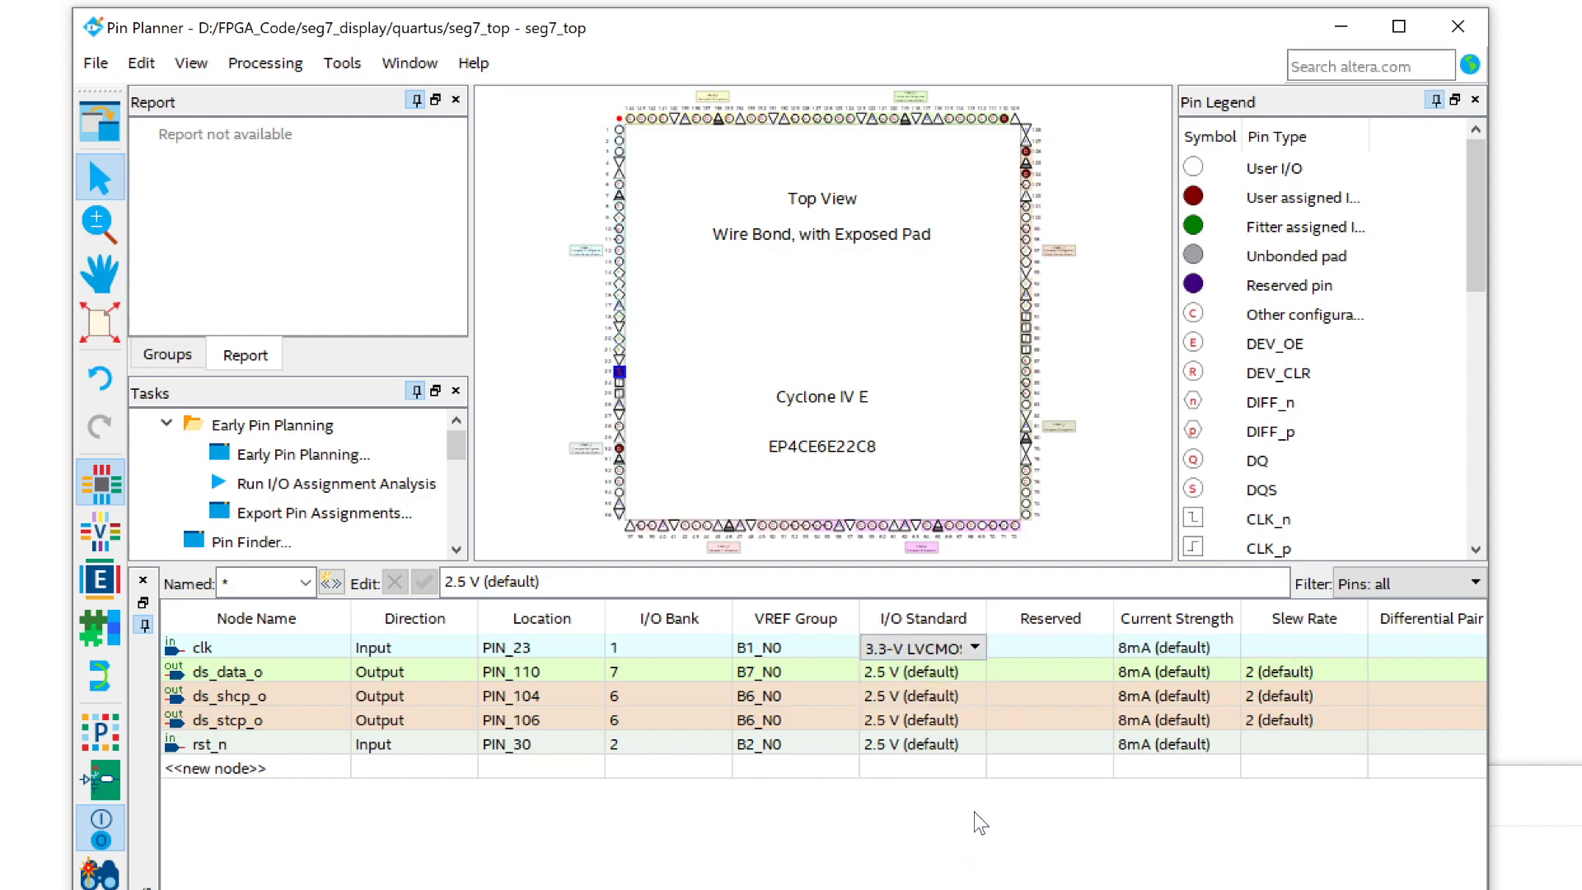
Set the I/O standard of ds_data_o to 3.3-V LVCMOS.
{"action": "left_click", "coordinate": [985, 676]}
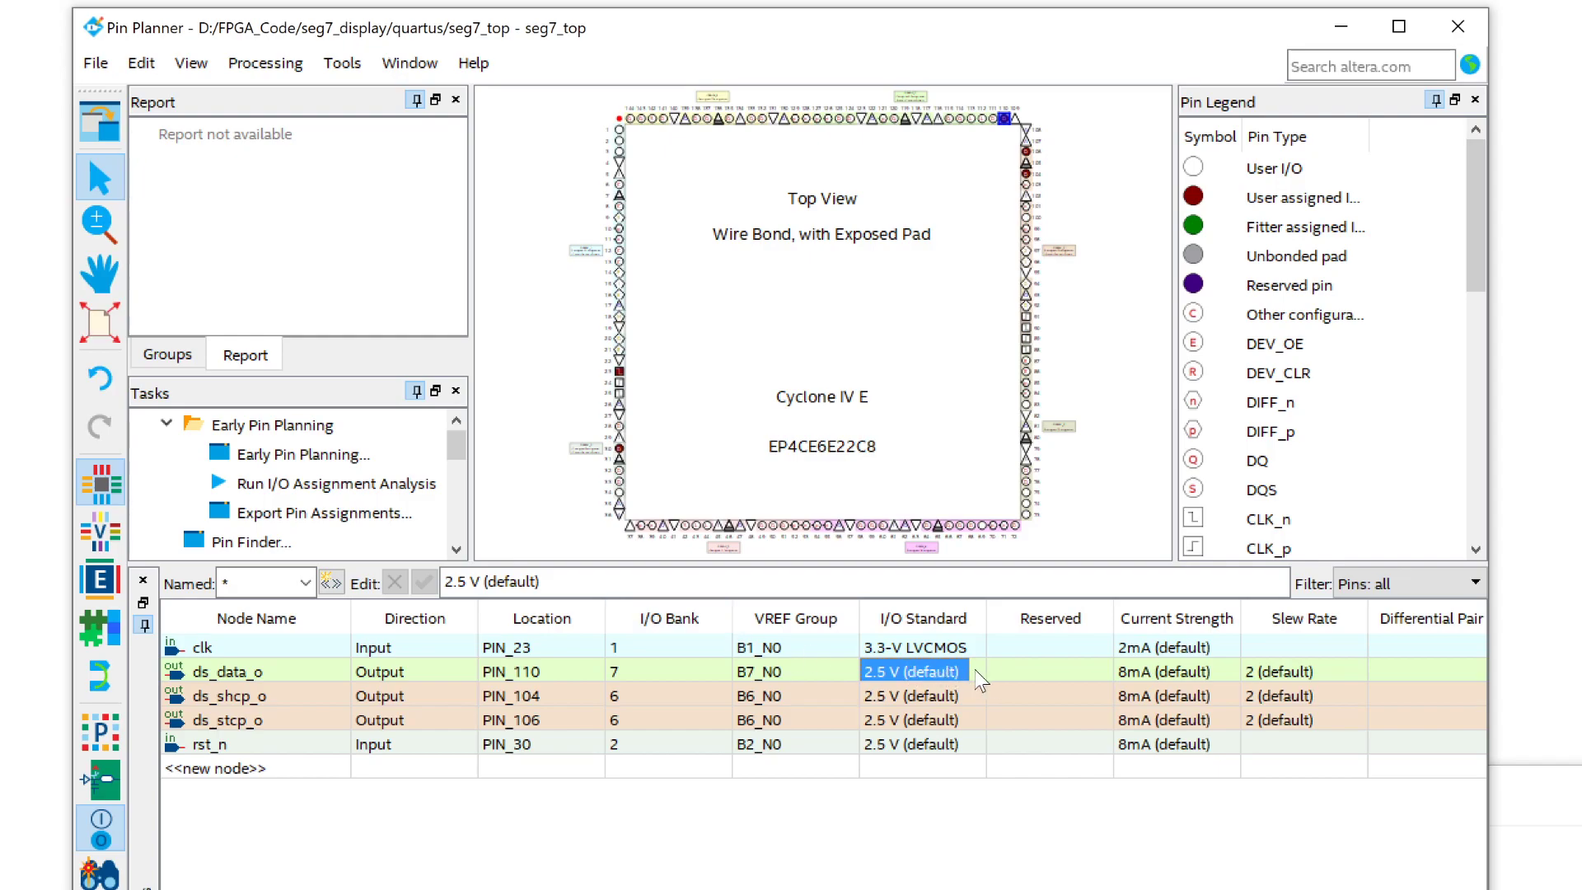
{"action": "type", "text": "3.3-V LVCMOS"}
{"action": "key", "text": "Return"}
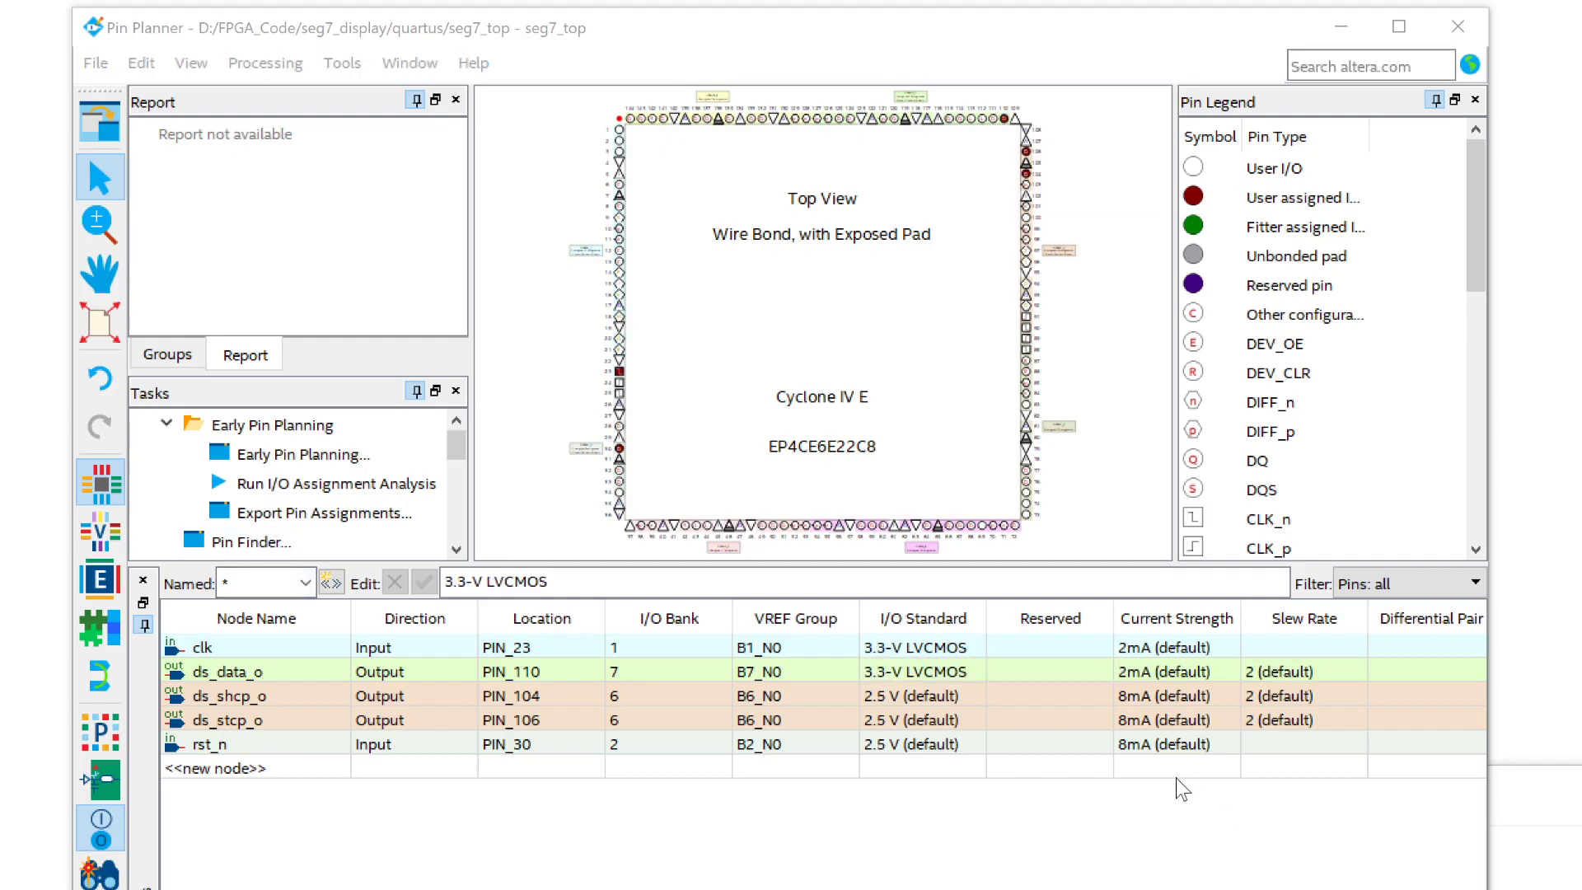
Set the I/O standard of ds_shcp_o and ds_stcp_o to 3.3-V LVCMOS in the Pin Planner.
{"action": "left_click", "coordinate": [981, 703]}
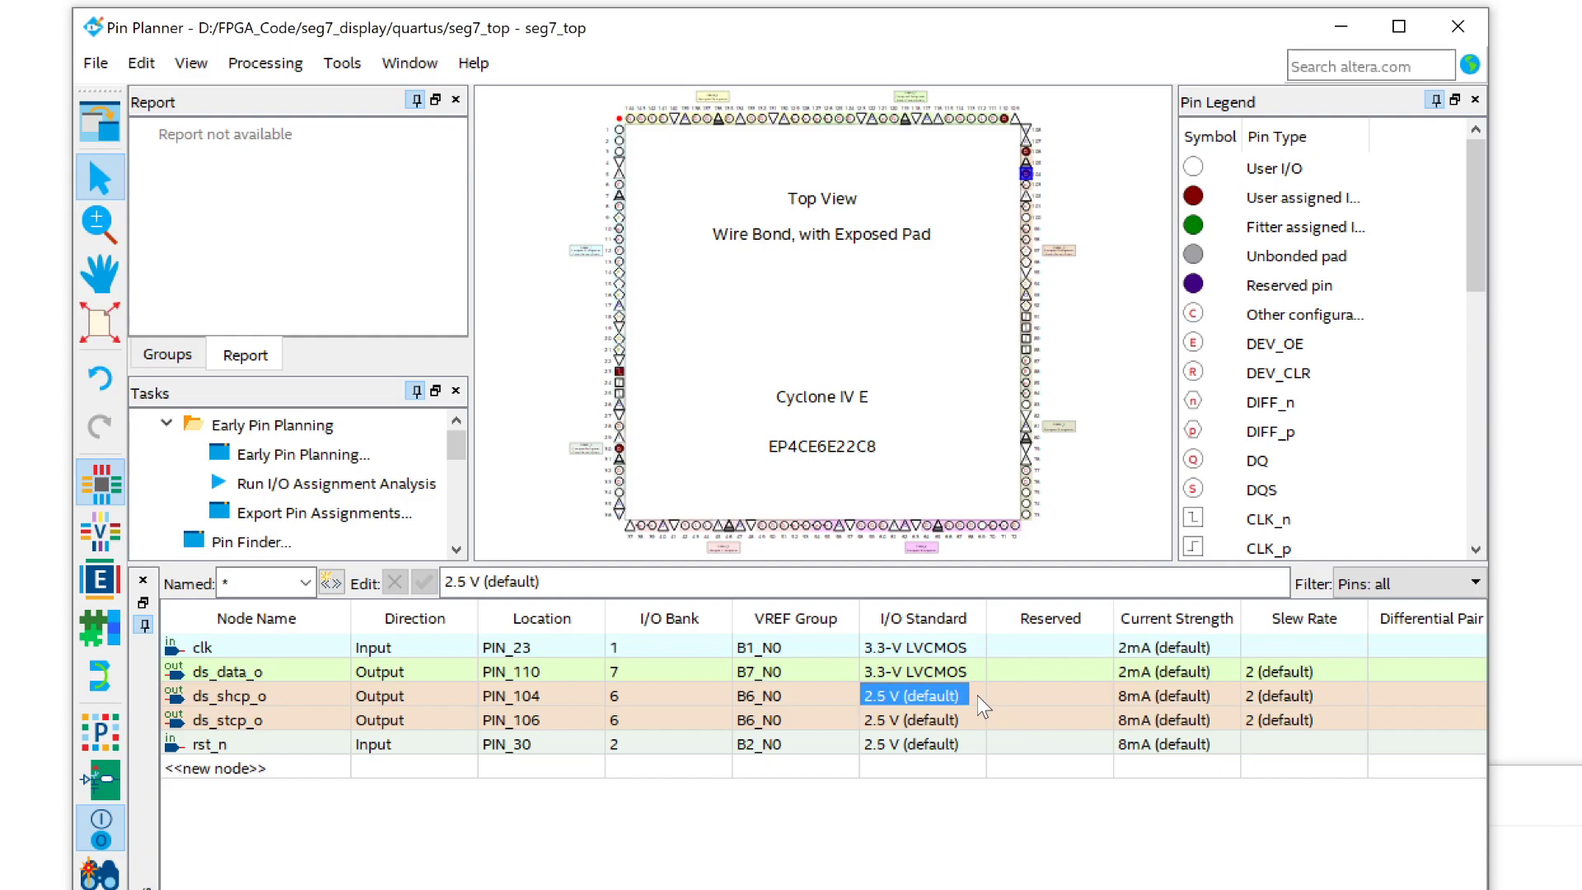
{"action": "type", "text": "3.3-V LVCMOS"}
{"action": "key", "text": "Return"}
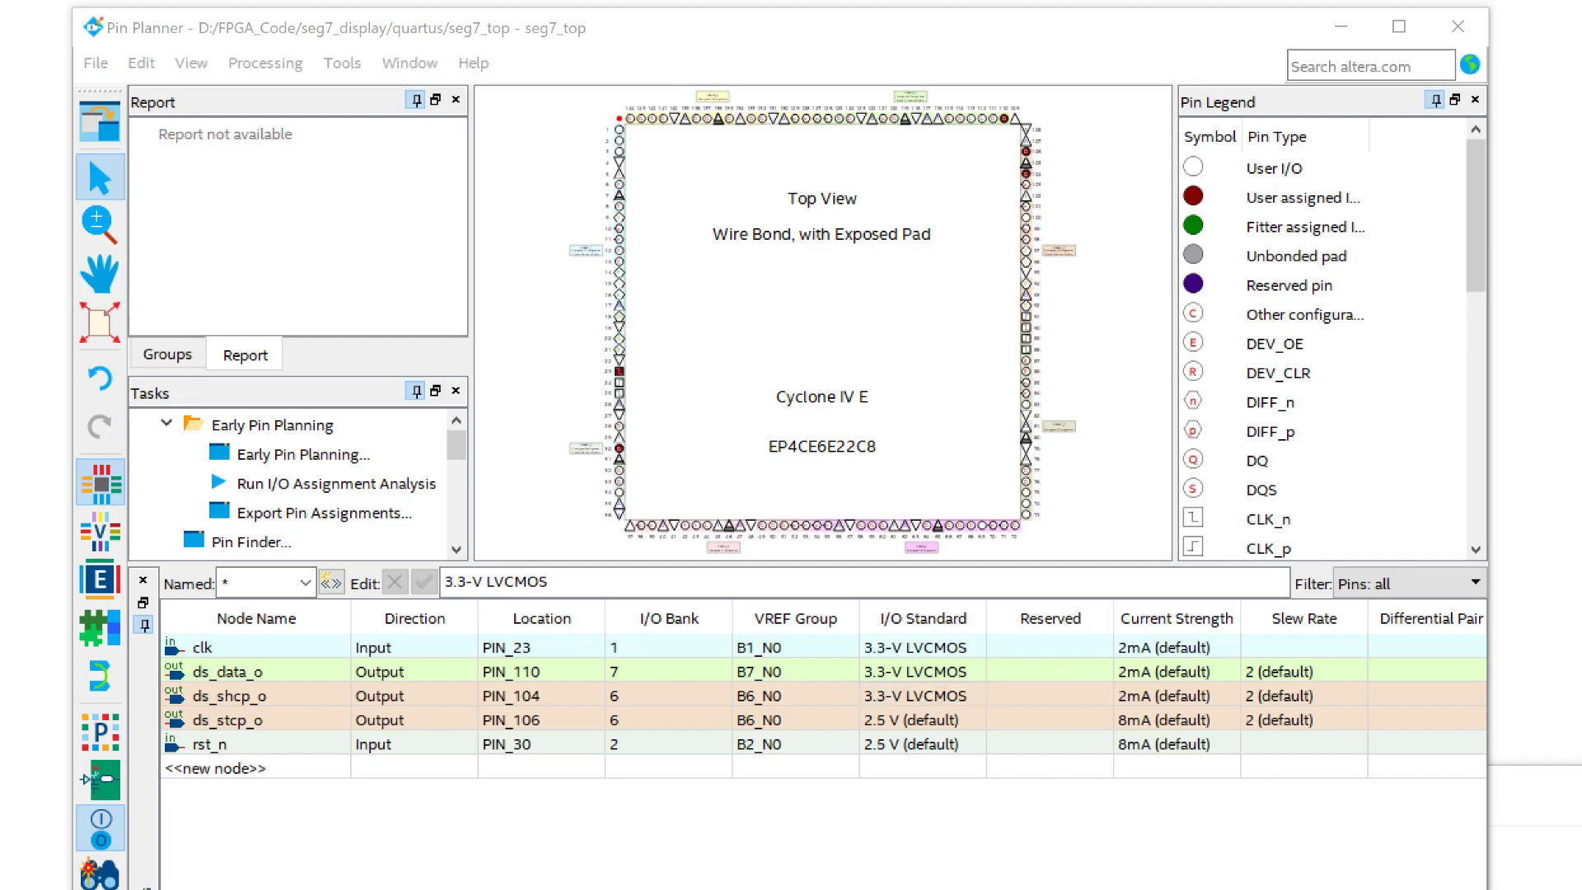
{"action": "left_click", "coordinate": [979, 722]}
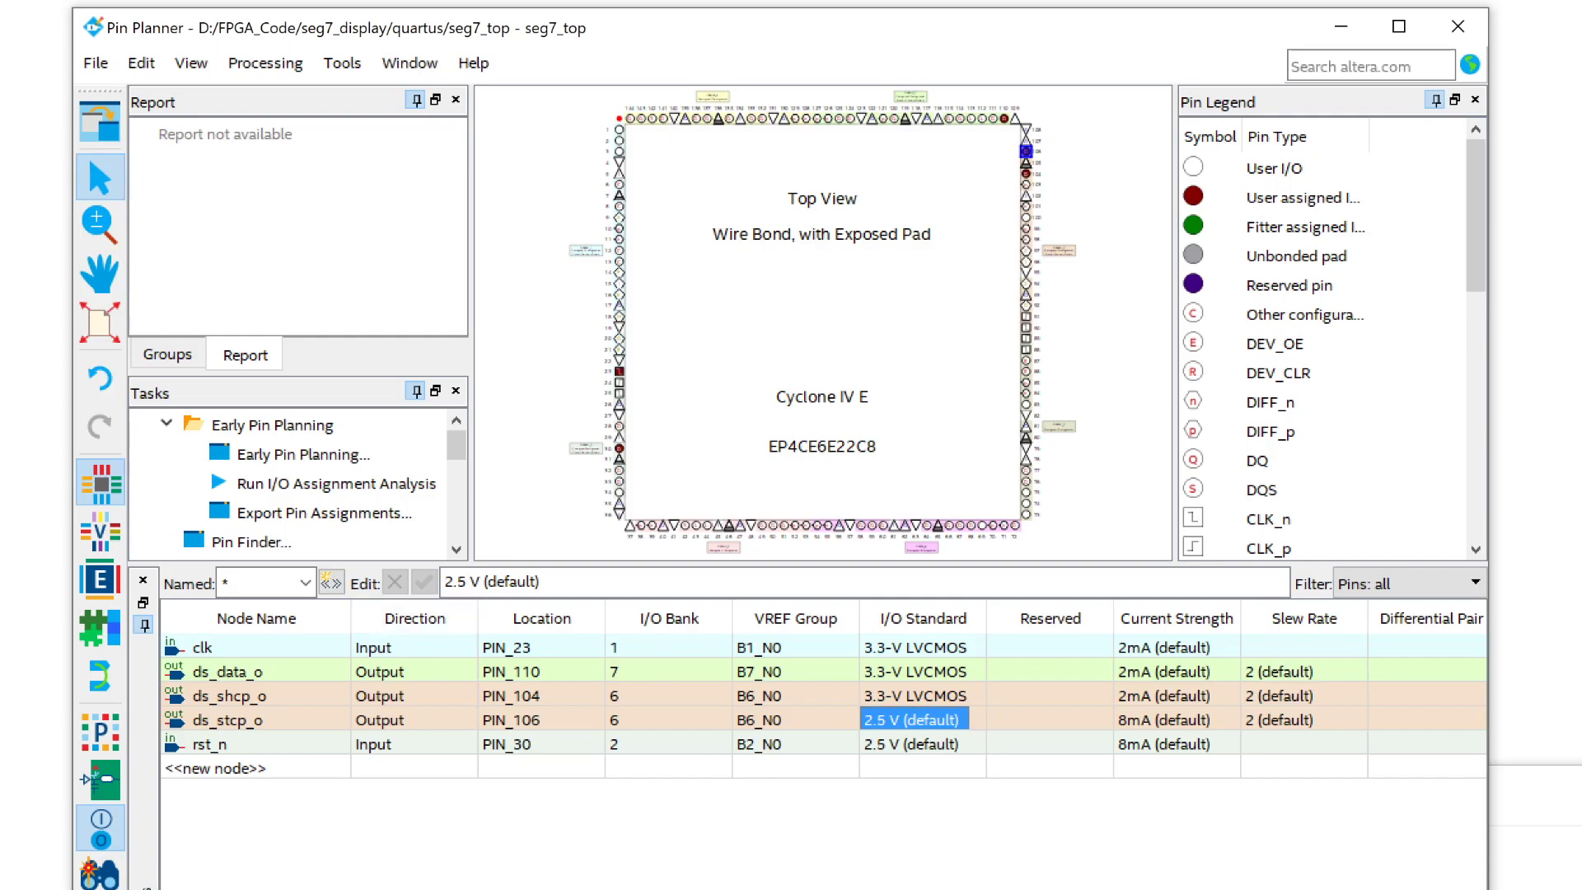
{"action": "type", "text": "3.3-V LVCMOS"}
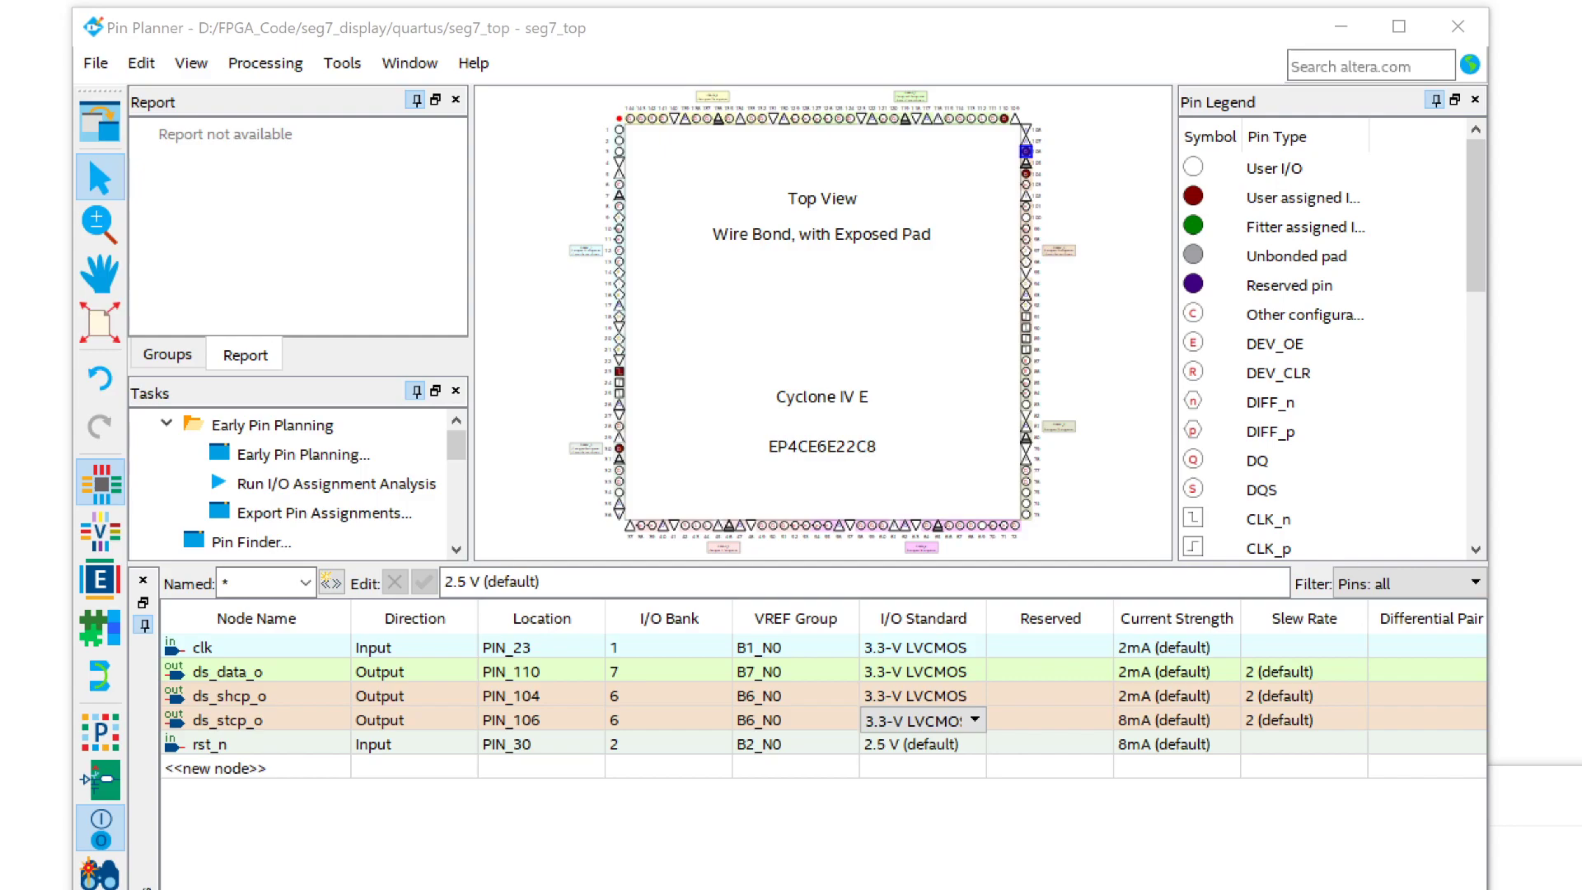
{"action": "key", "text": "Return"}
Set the I/O standard of rst_n to 3.3-V LVCMOS and close the Pin Planner.
{"action": "left_click", "coordinate": [978, 748]}
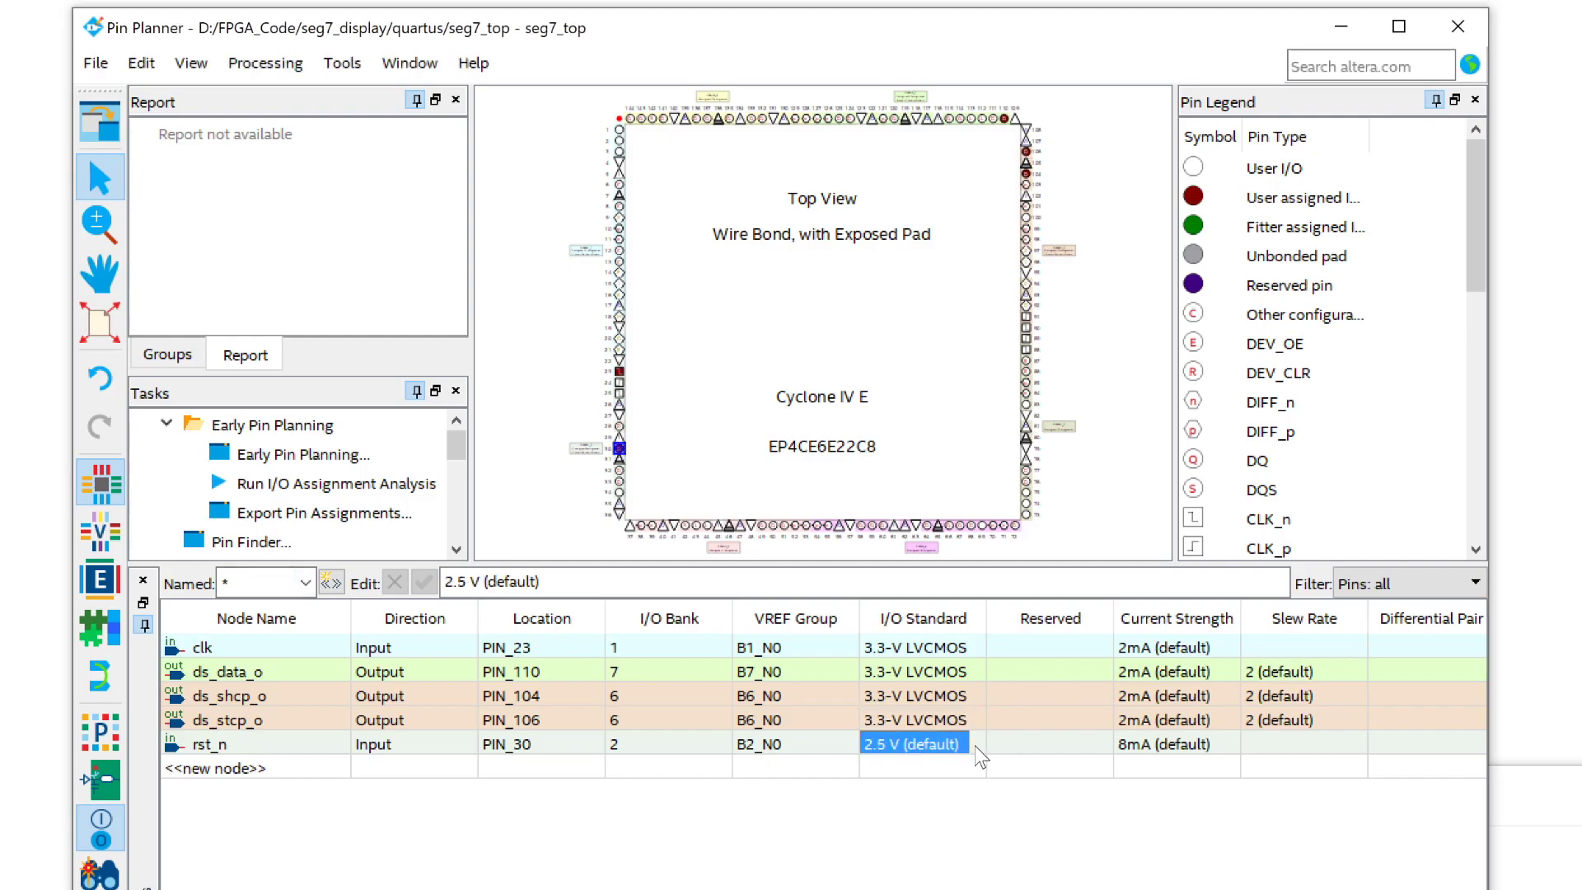
{"action": "type", "text": "3.3-V LVCMOS"}
{"action": "key", "text": "Return"}
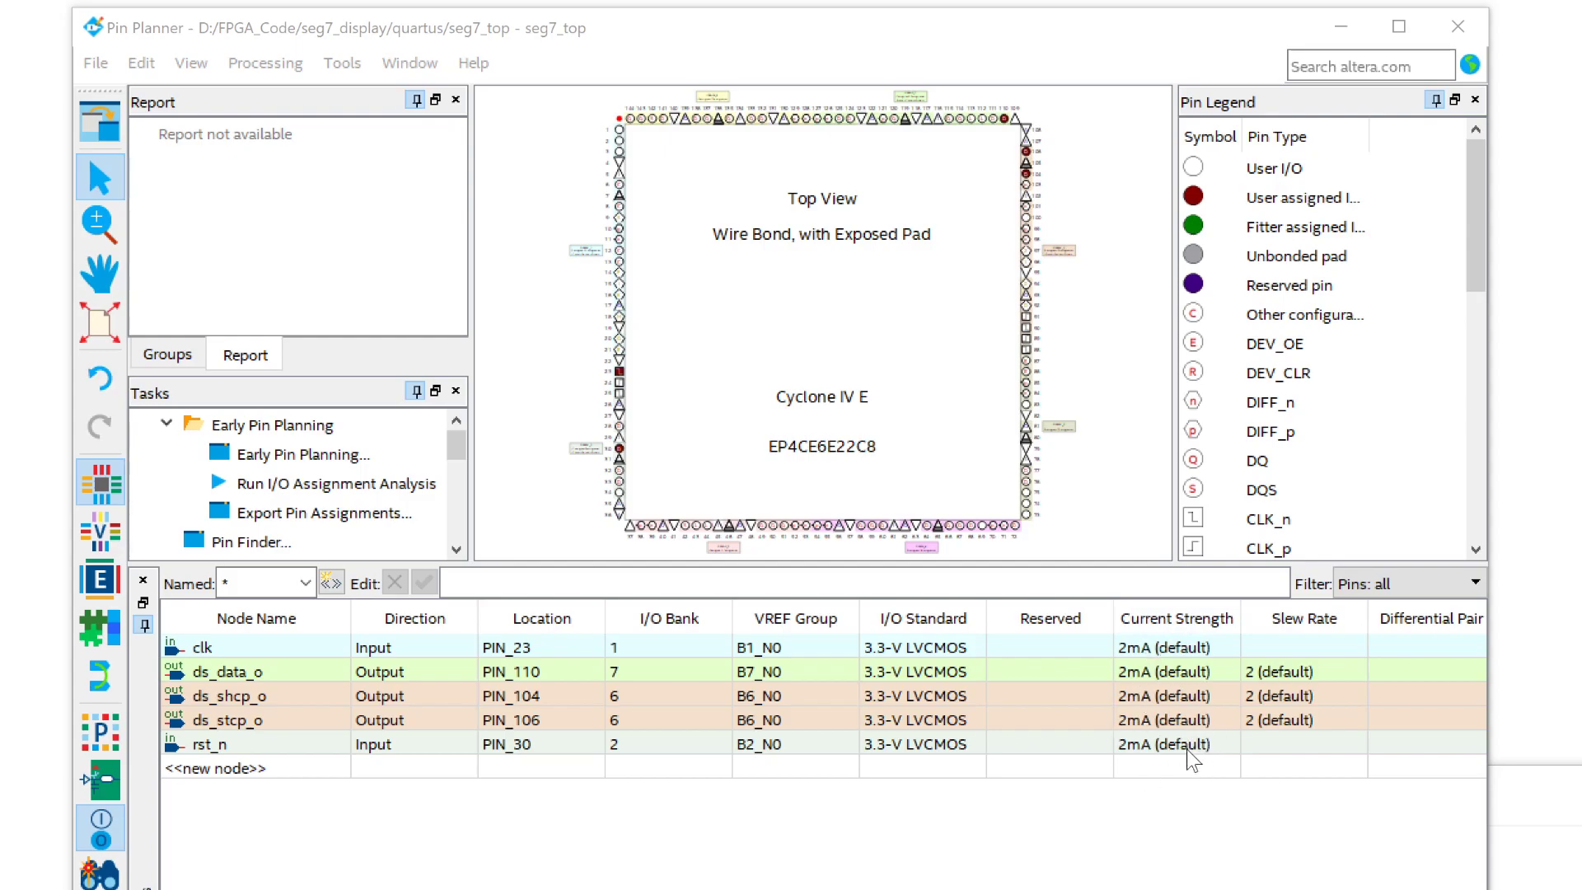
{"action": "left_click", "coordinate": [1149, 863]}
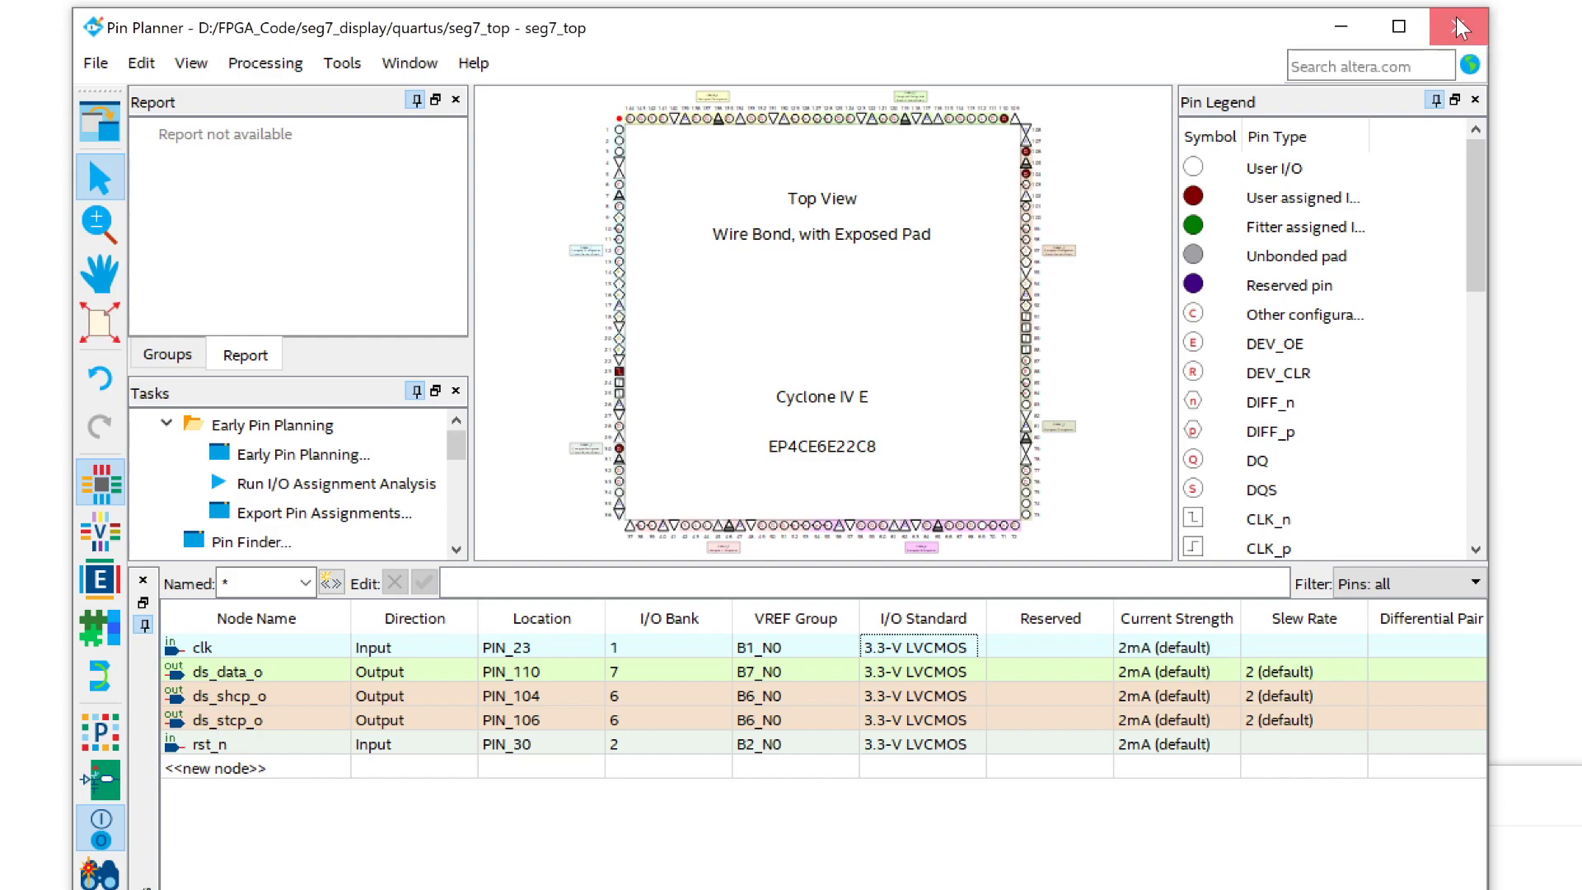
{"action": "left_click", "coordinate": [1459, 29]}
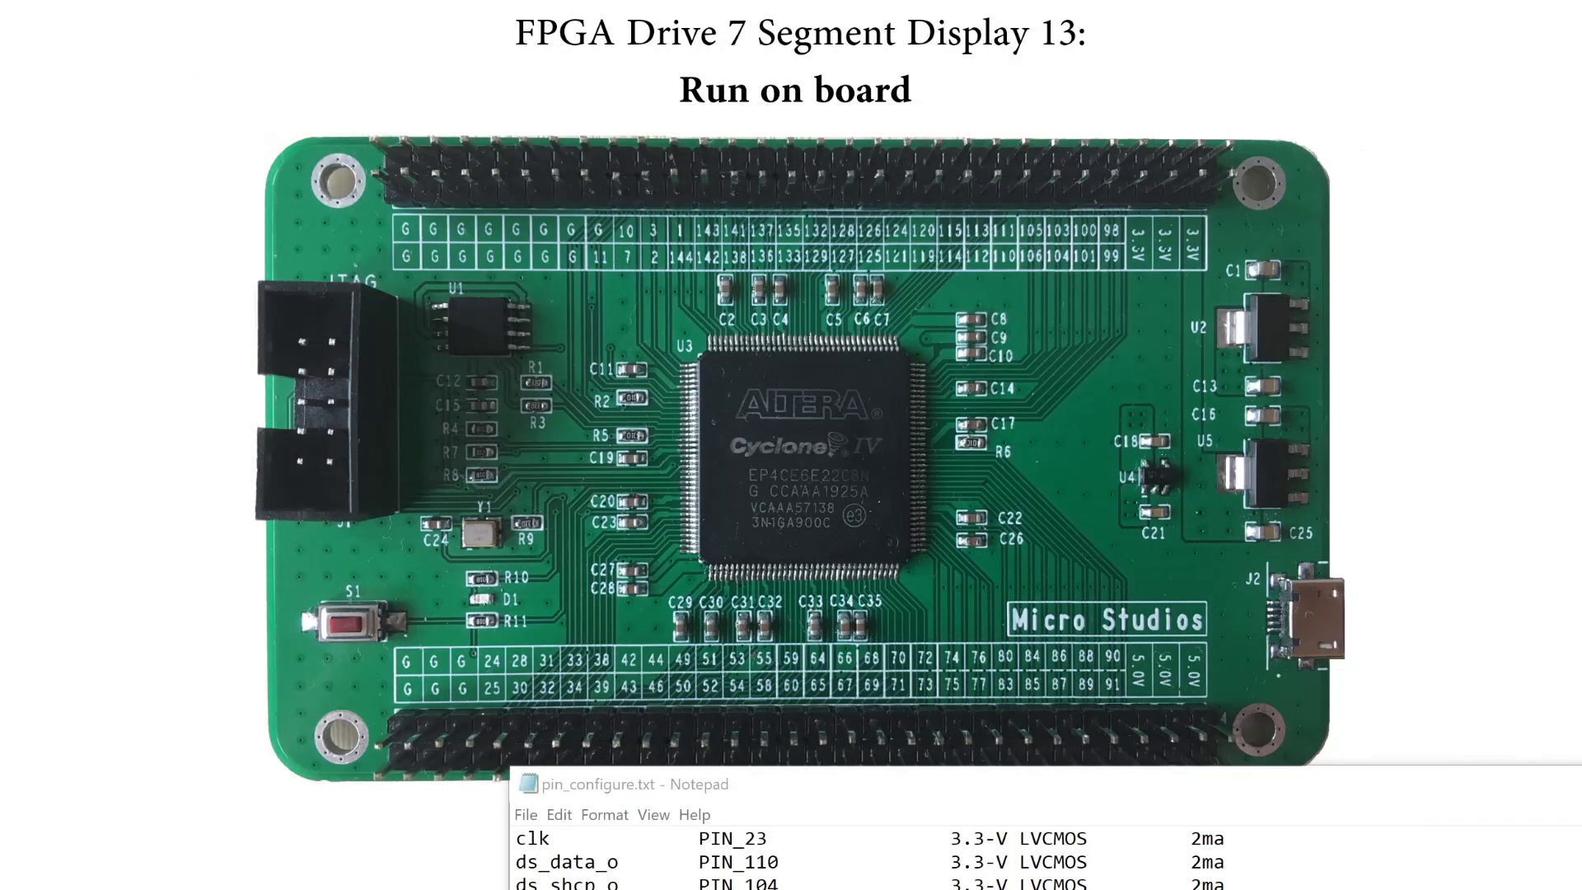
Switch to Quartus Prime and run the Fitter (Place & Route) followed by the Assembler on the seg7_top design.
{"action": "key", "text": "alt+Tab"}
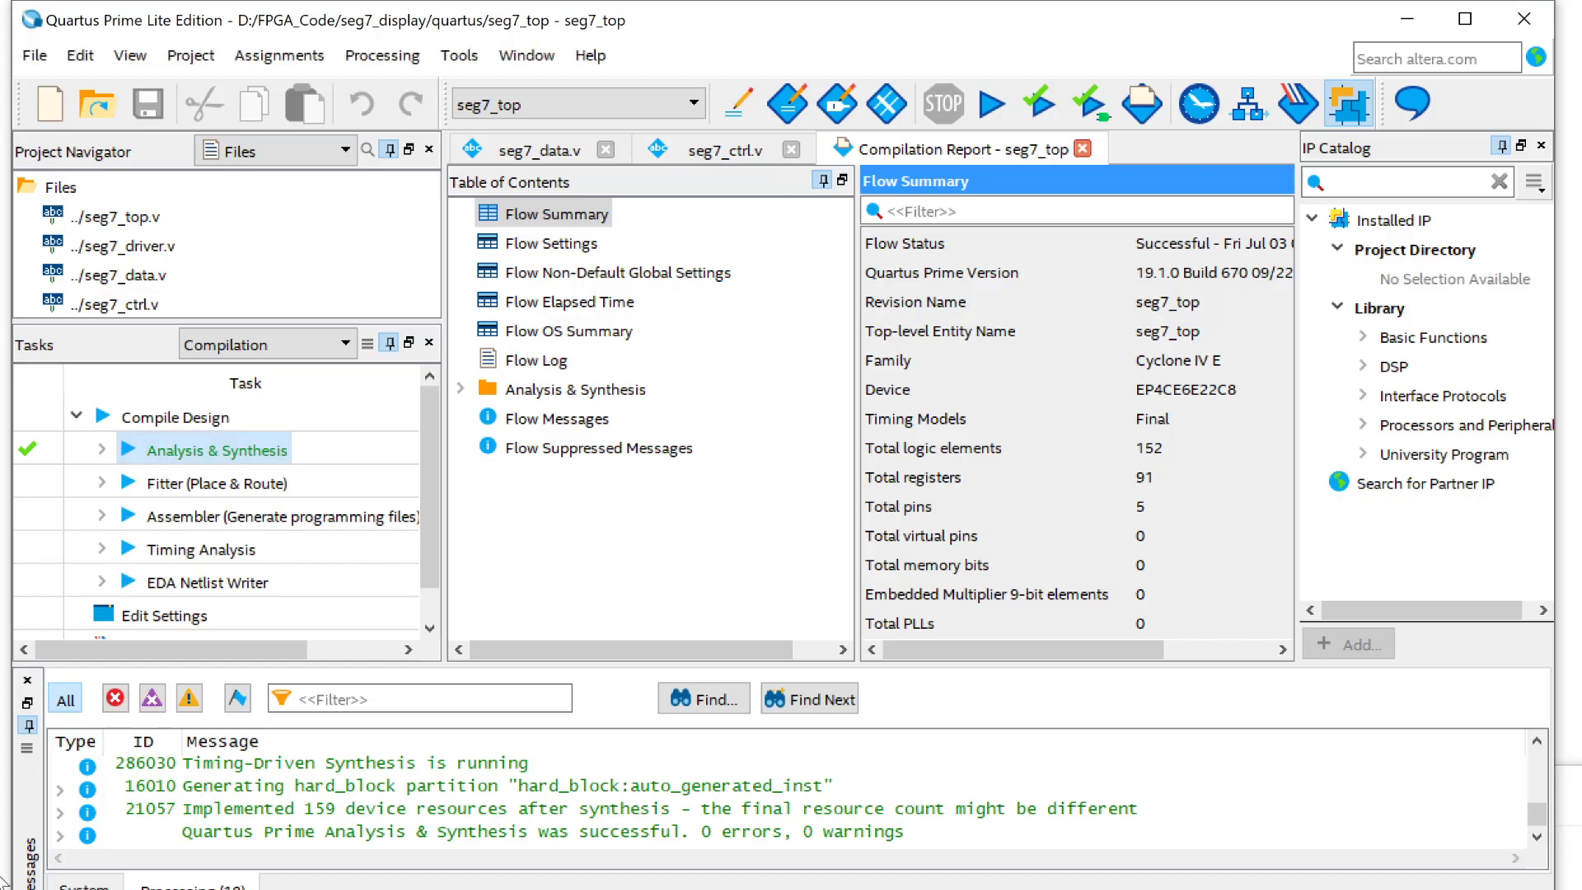
{"action": "left_click", "coordinate": [134, 492]}
{"action": "double_click", "coordinate": [132, 487]}
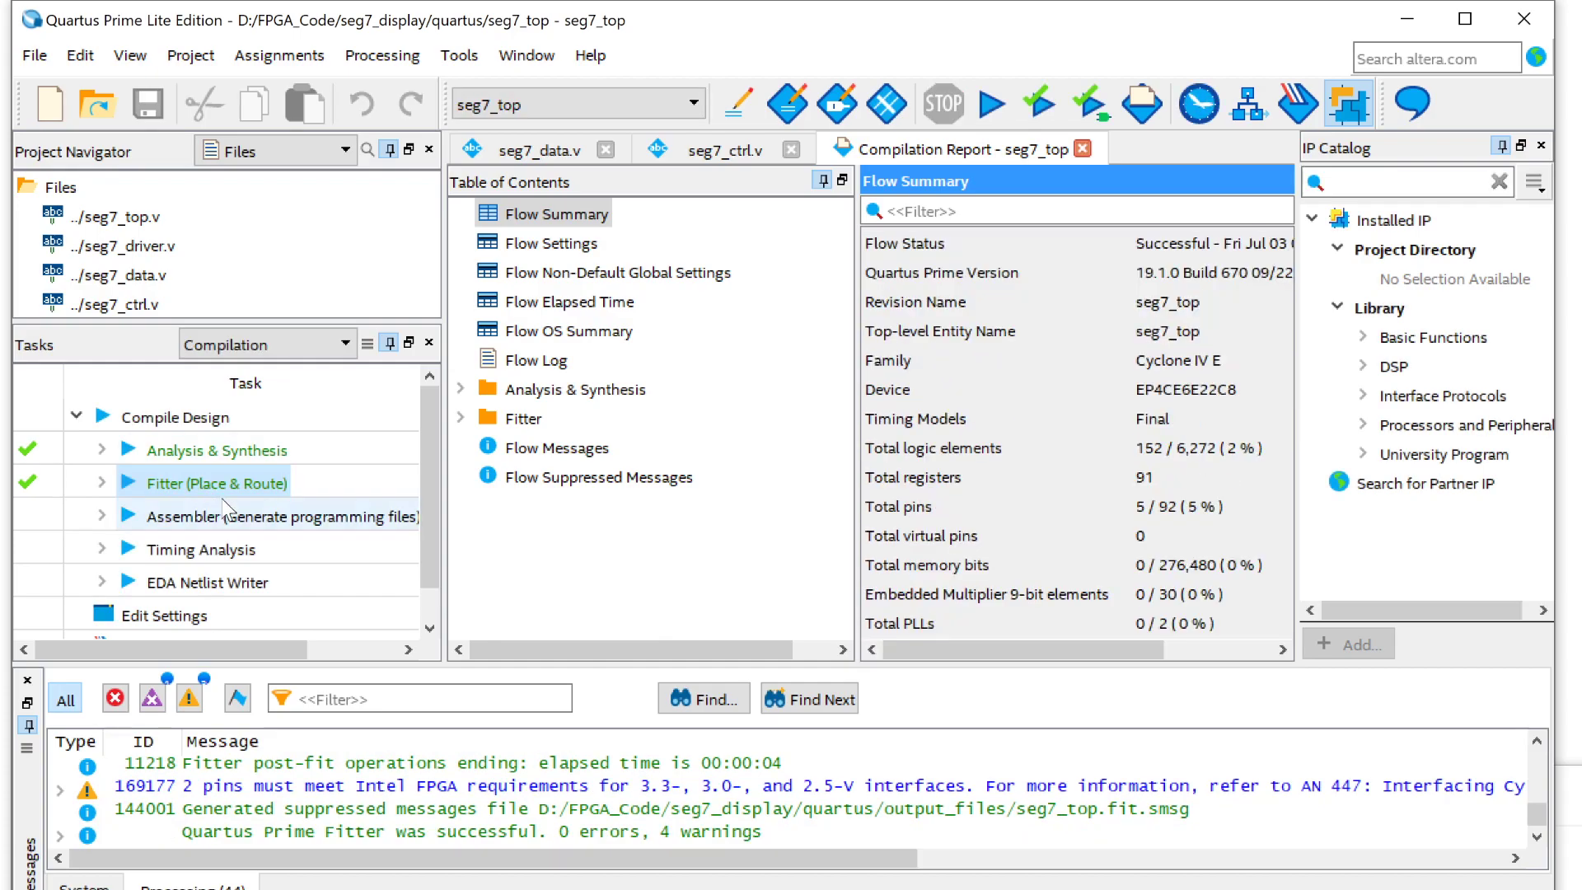
{"action": "left_click_drag", "start_coordinate": [444, 511], "coordinate": [445, 511]}
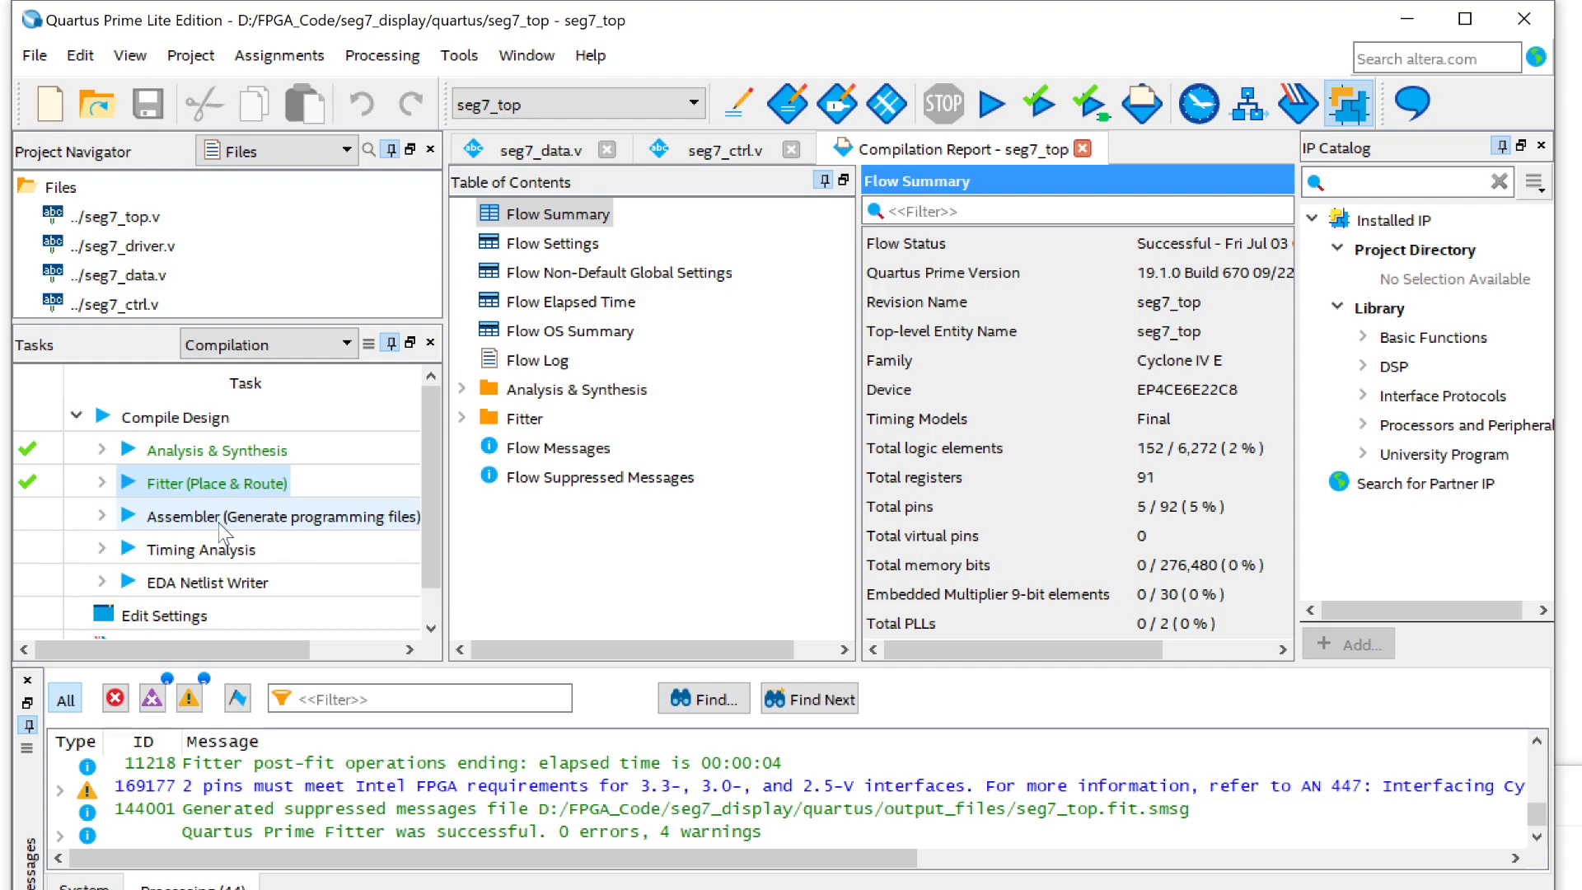
{"action": "double_click", "coordinate": [134, 519]}
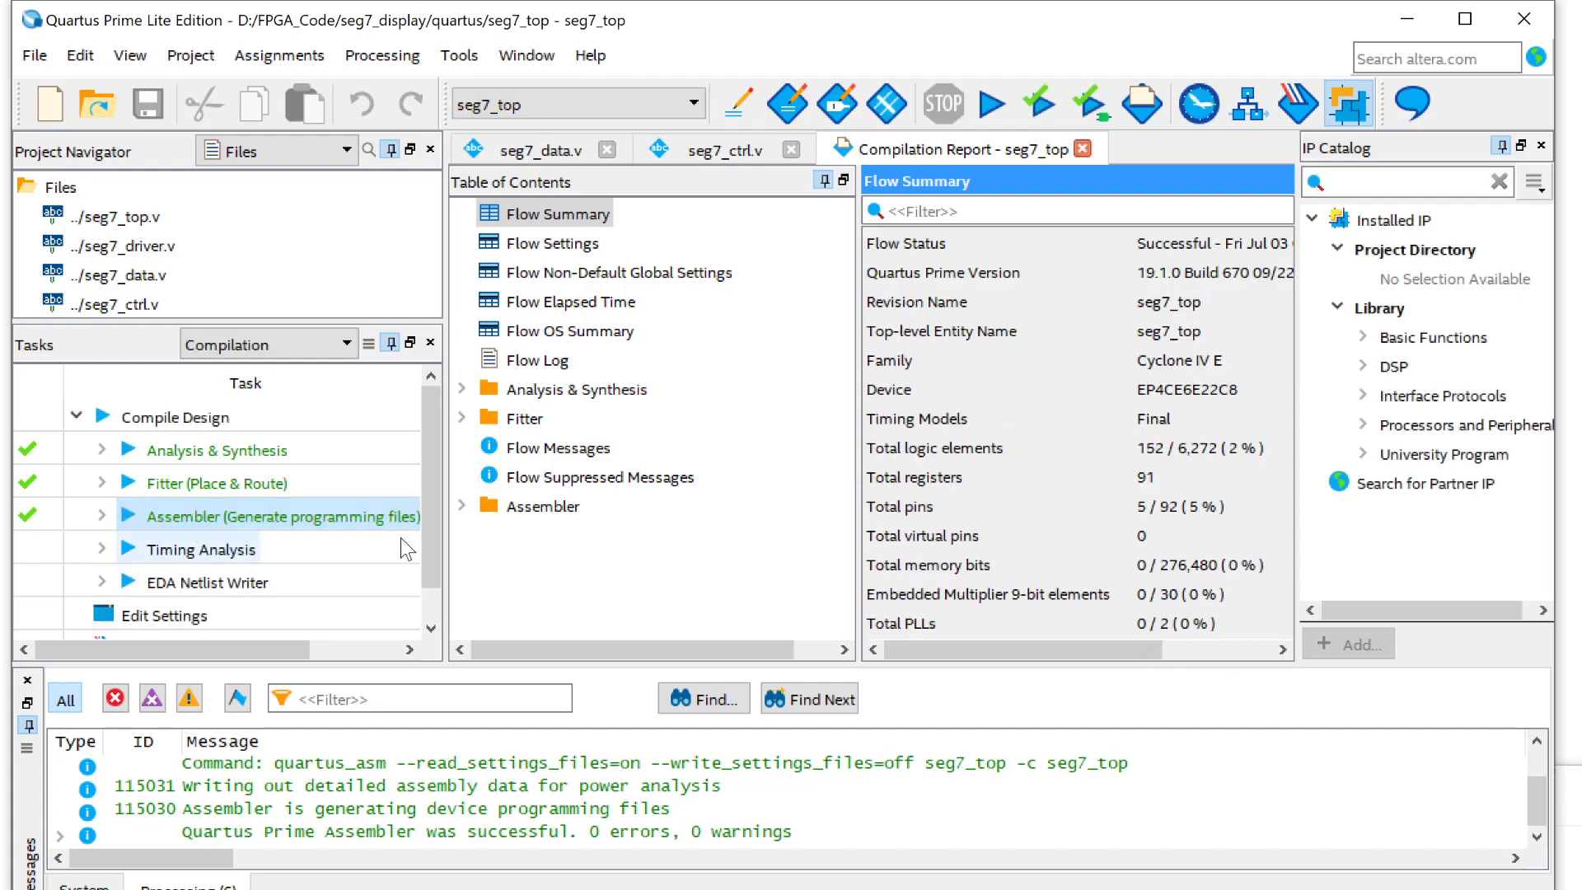
Open the Programmer and program the EP4CE6E22 device with the seg7_top output file.
{"action": "scroll", "coordinate": [432, 533], "scroll_direction": "down", "scroll_amount": 1}
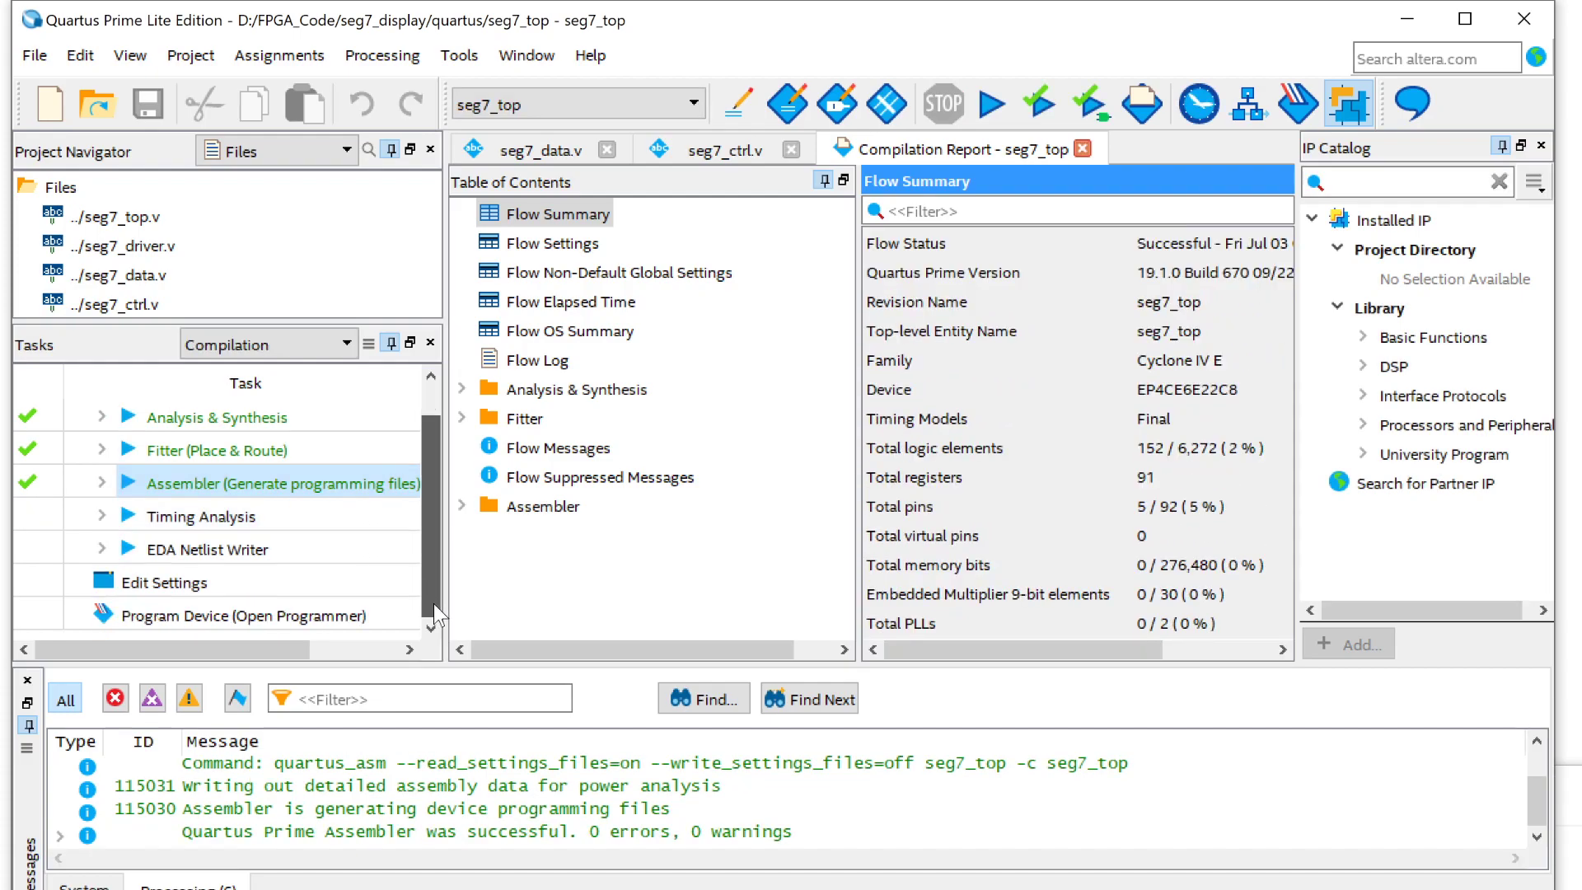
{"action": "left_click", "coordinate": [195, 617]}
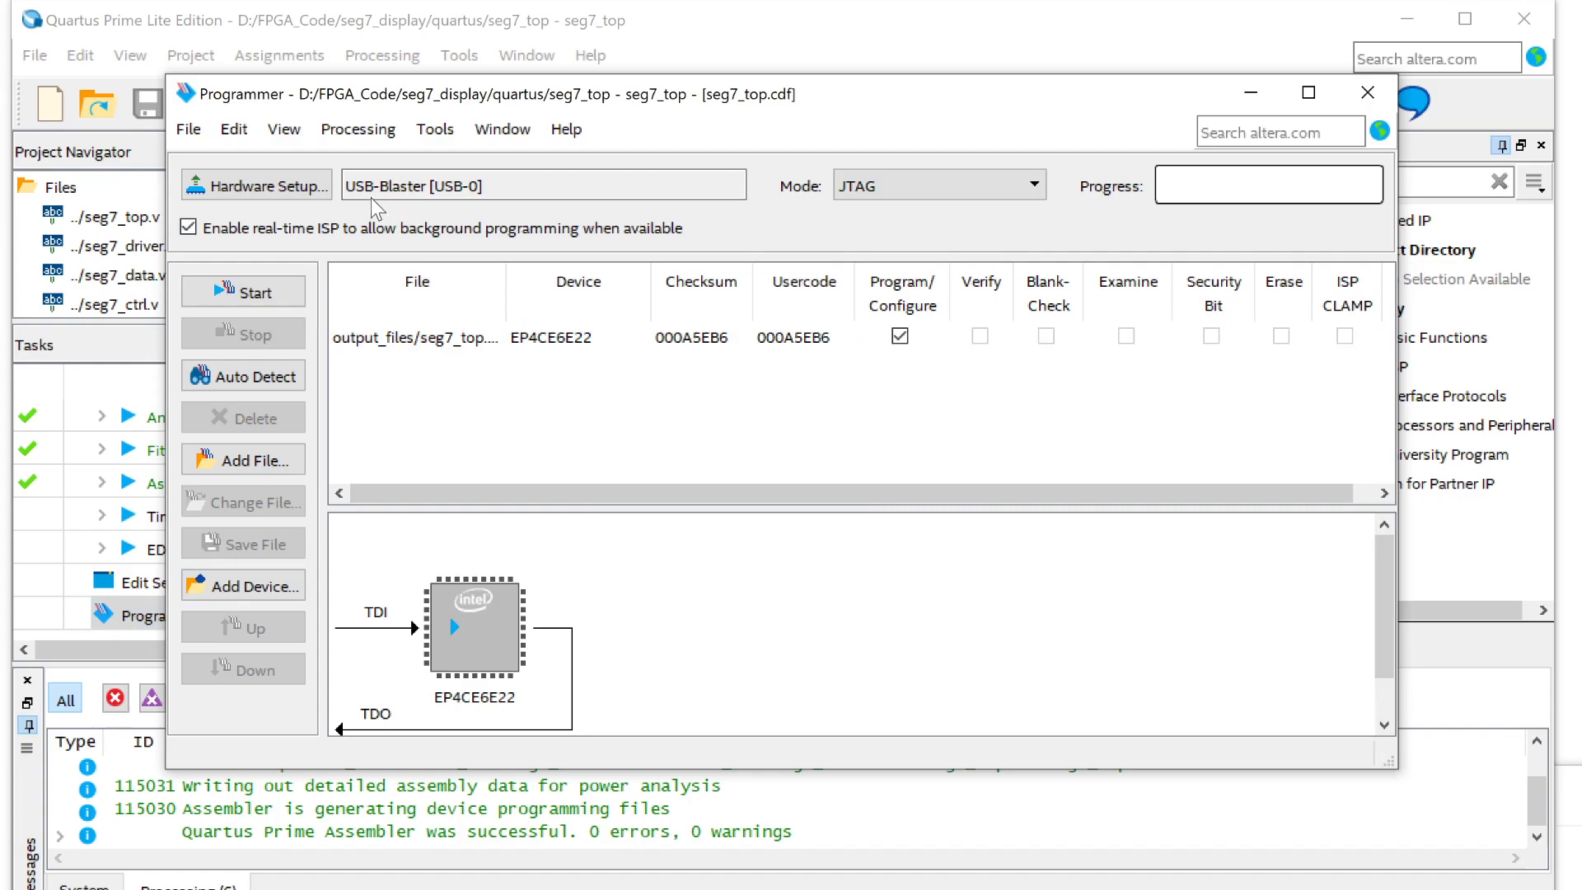
{"action": "left_click", "coordinate": [426, 342]}
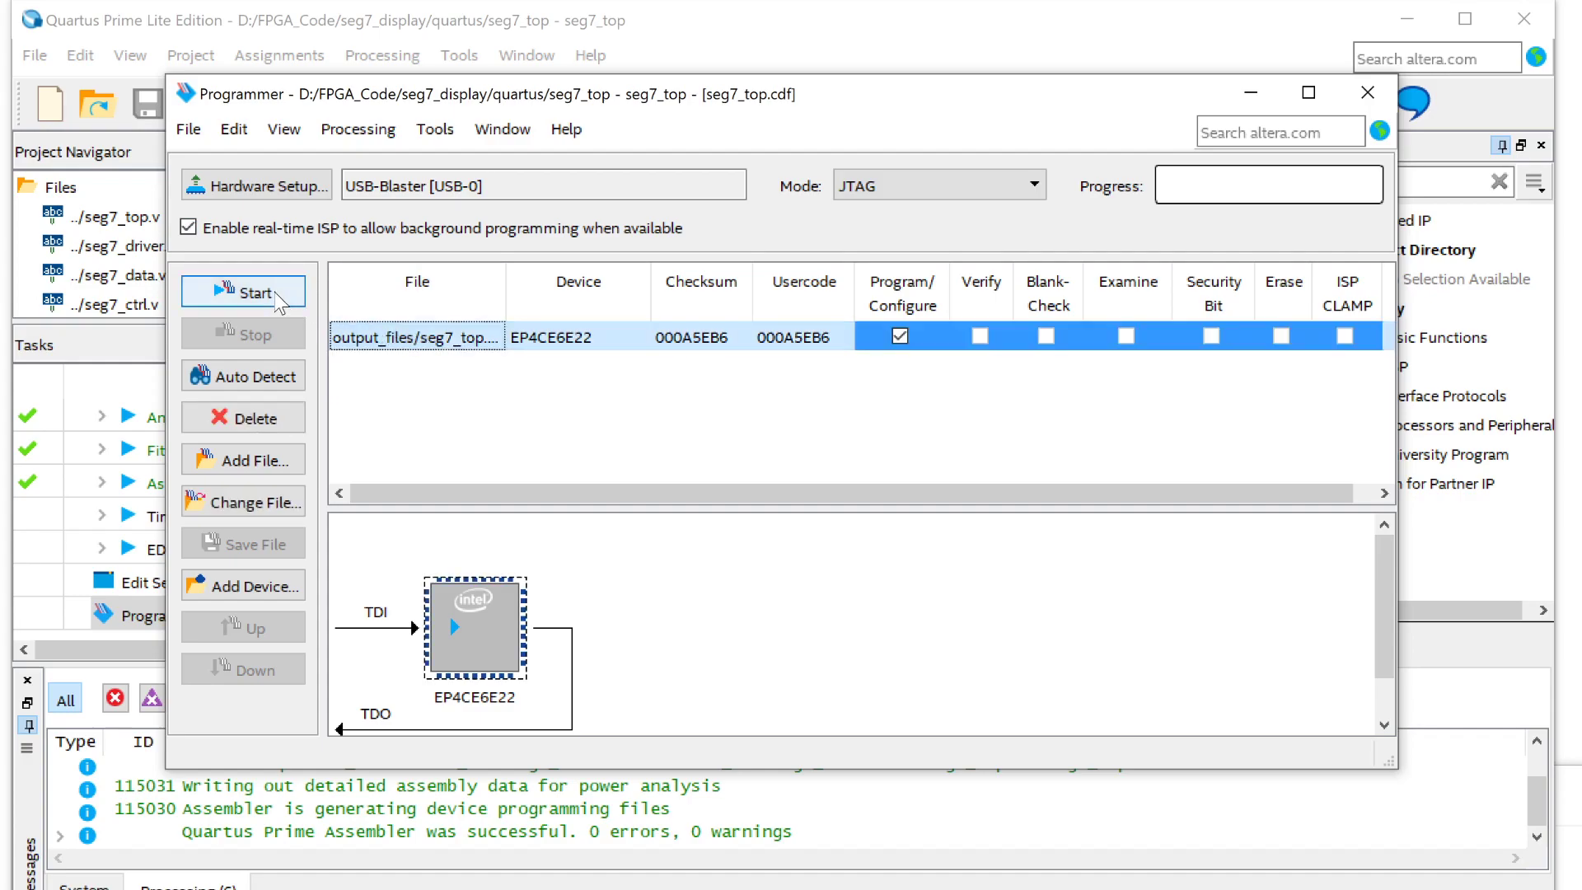
{"action": "left_click", "coordinate": [247, 292]}
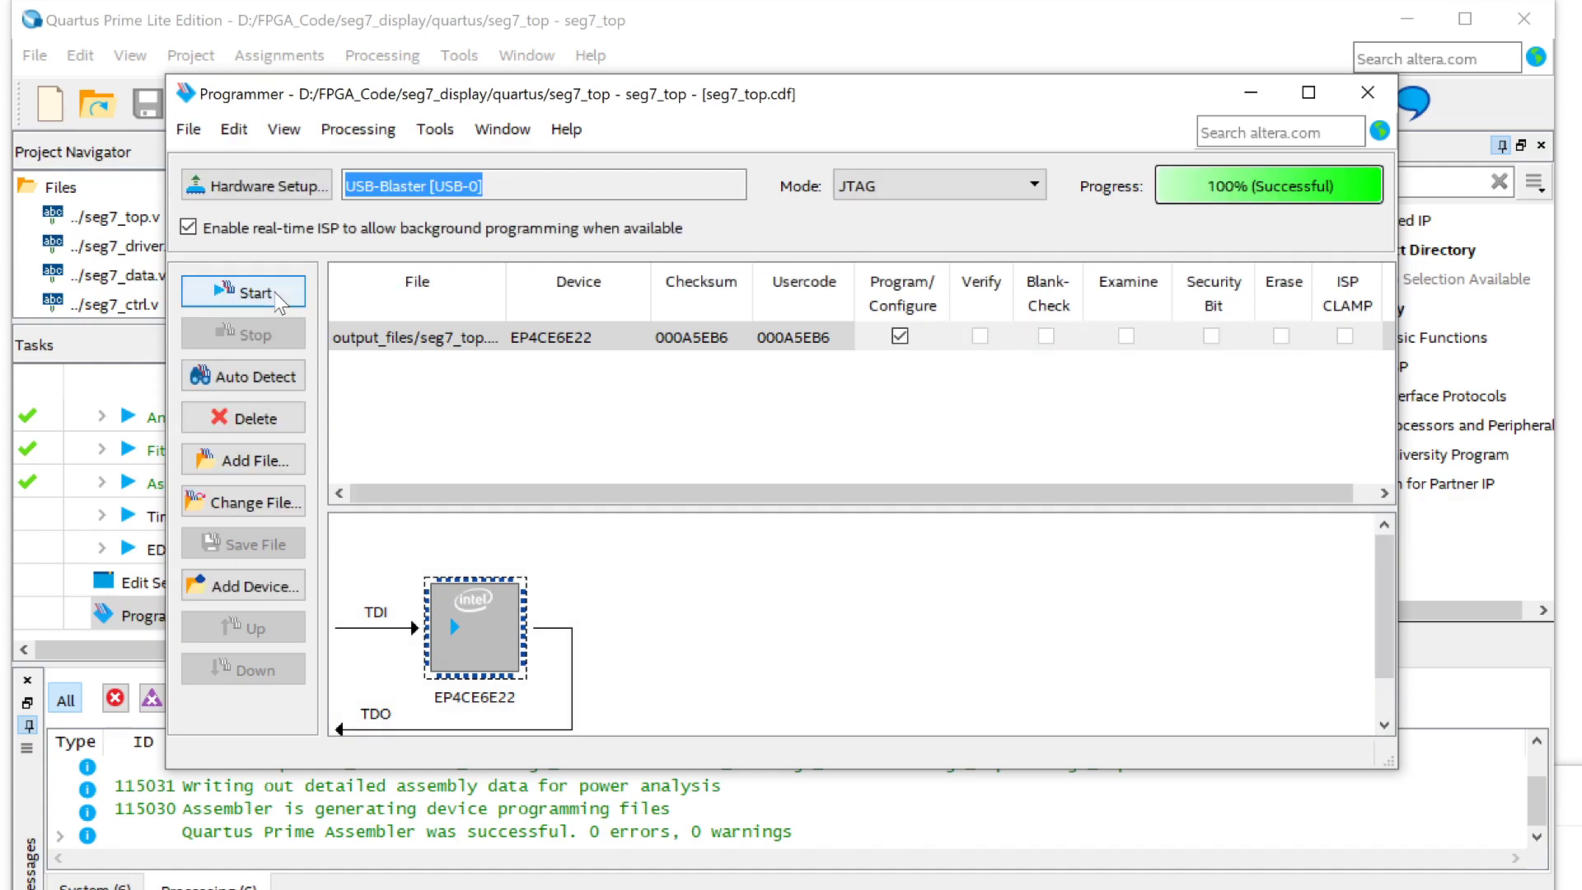